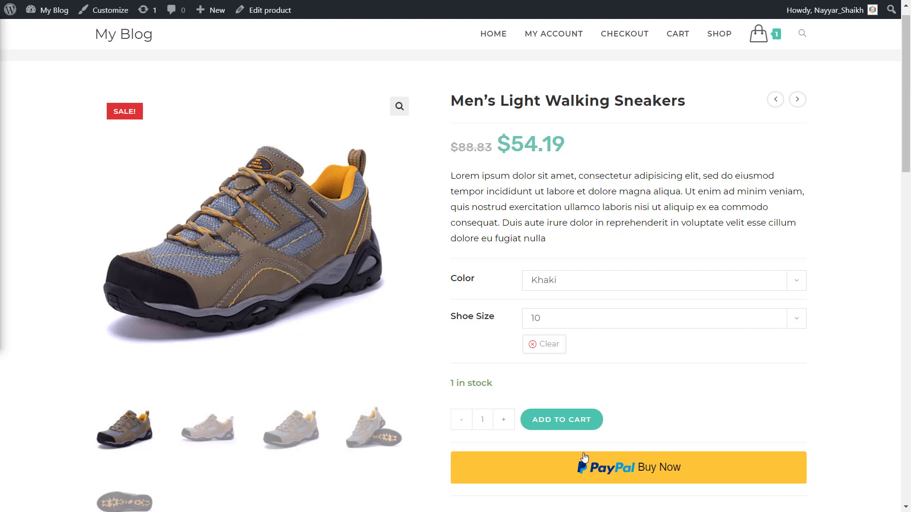
- Go from the WordPress dashboard to Plugins > Add New
scroll(745, 448, "down", 2)
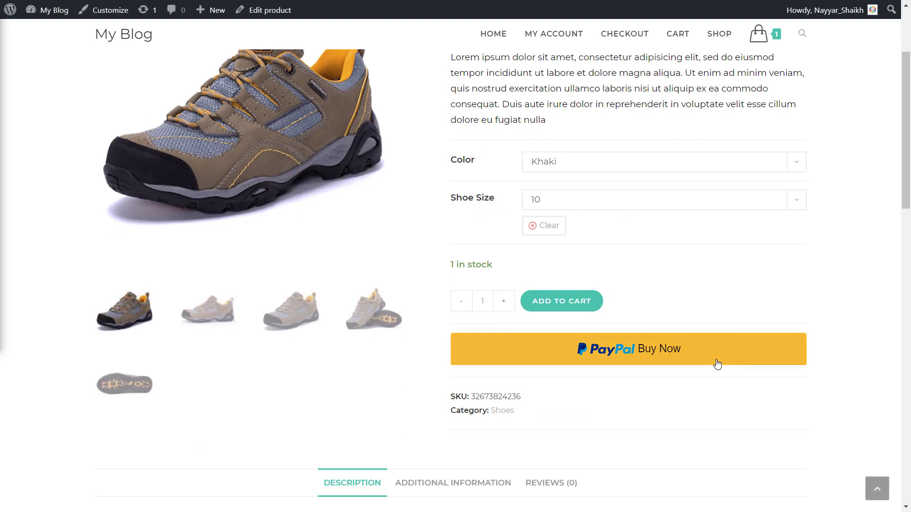
scroll(716, 369, "up", 2)
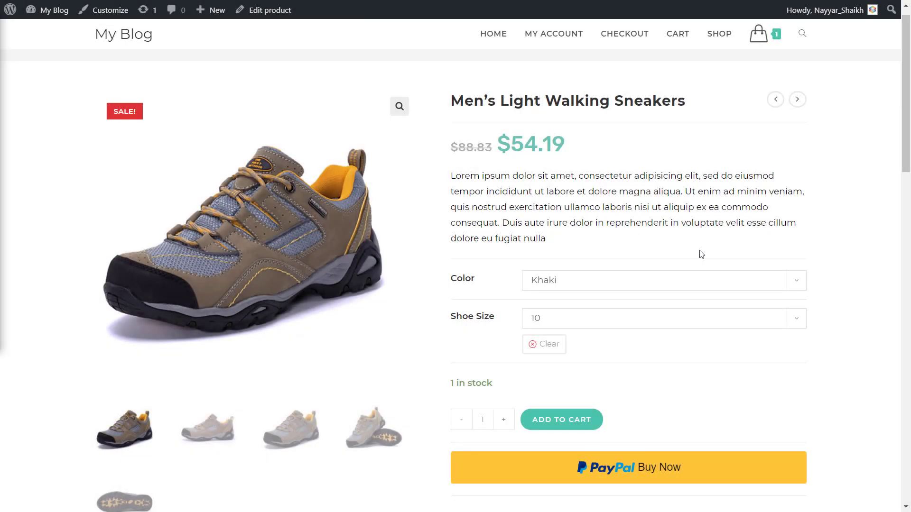
mouse_move(44, 12)
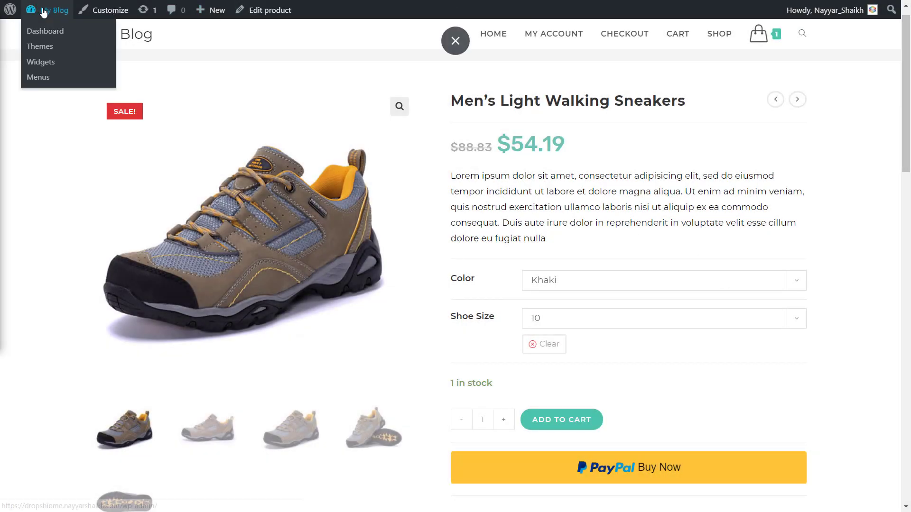
left_click(58, 33)
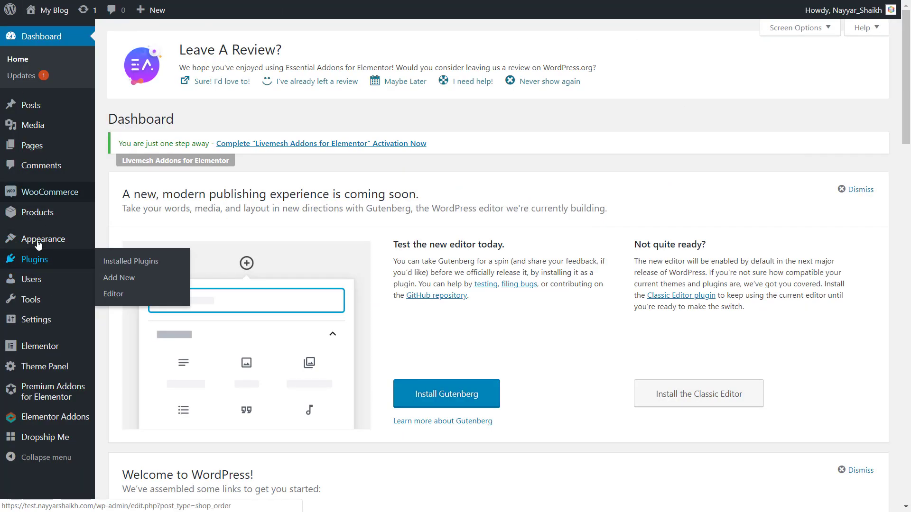
left_click(129, 282)
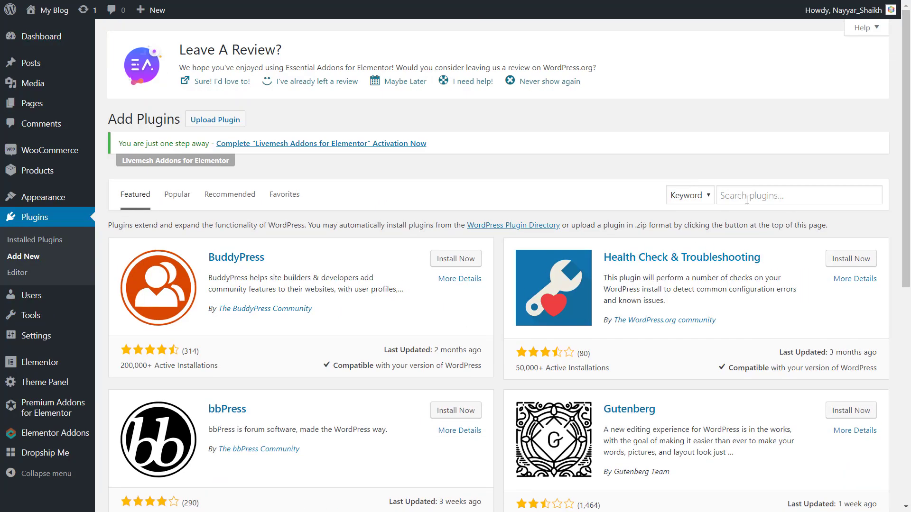
- Search plugins for 'paypal express' and confirm WooCommerce PayPal Checkout is already active
left_click(802, 191)
type("pa")
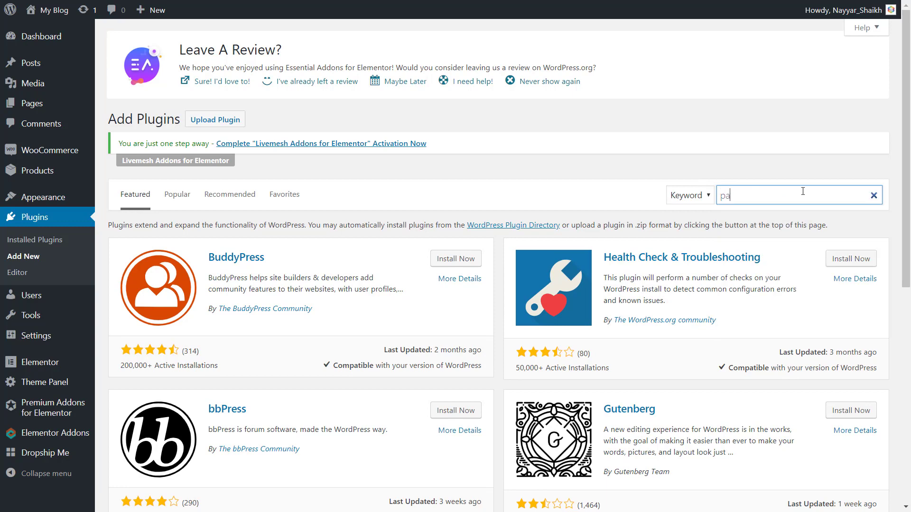
type("ypal express")
scroll(716, 283, "down", 3)
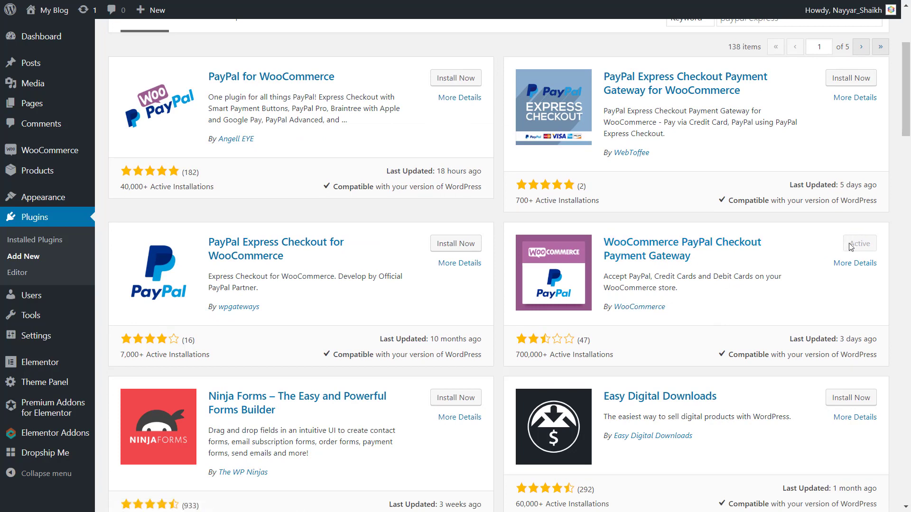
scroll(864, 286, "up", 2)
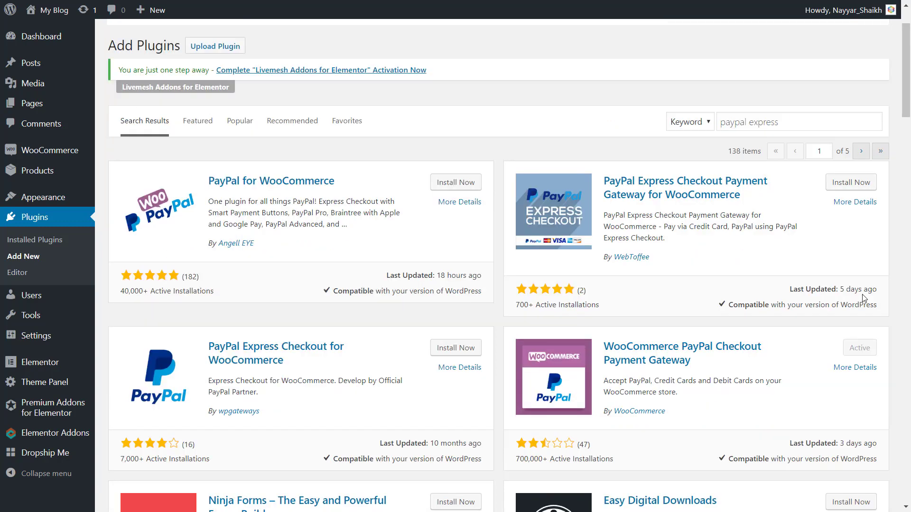
mouse_move(49, 151)
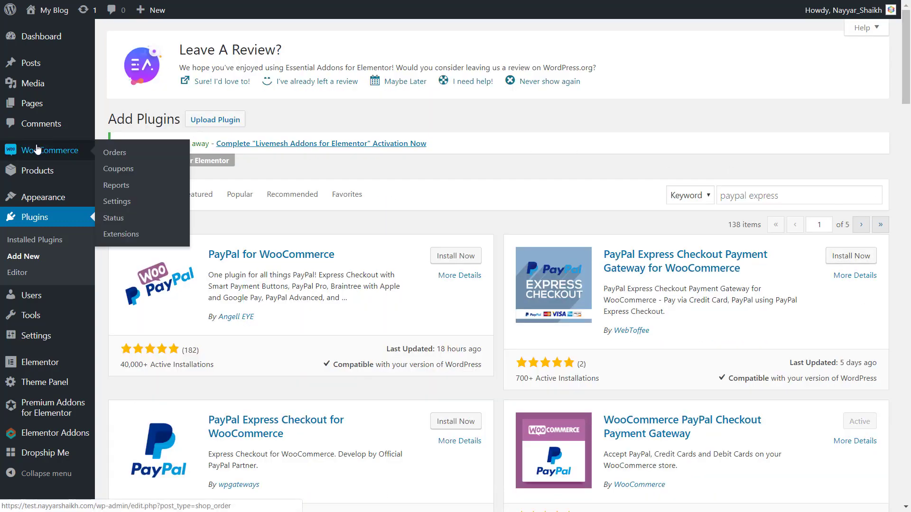
- Open WooCommerce Settings > Payments, switching PayPal Standard on and back off
left_click(128, 203)
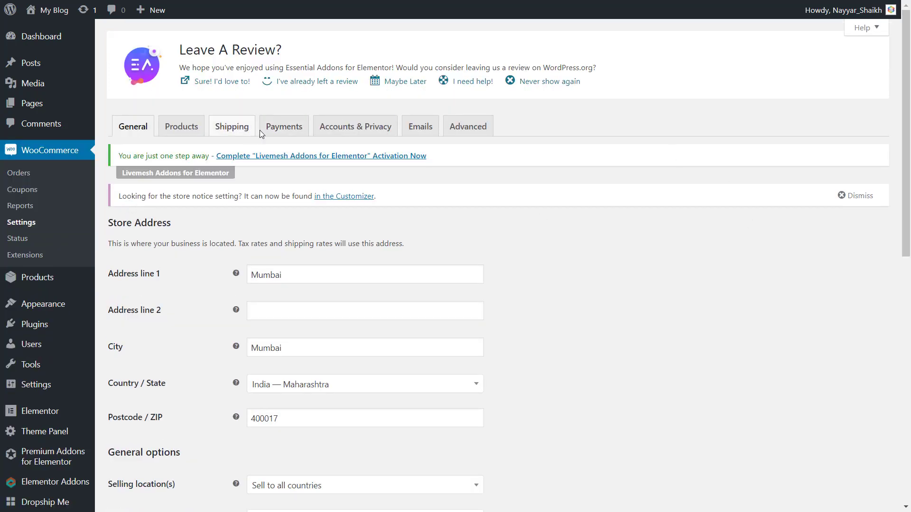
left_click(297, 135)
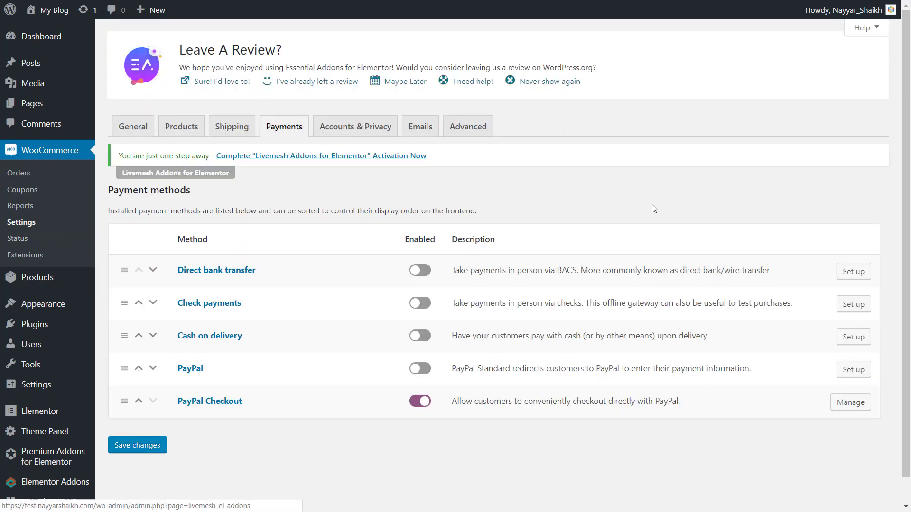
scroll(203, 376, "down", 1)
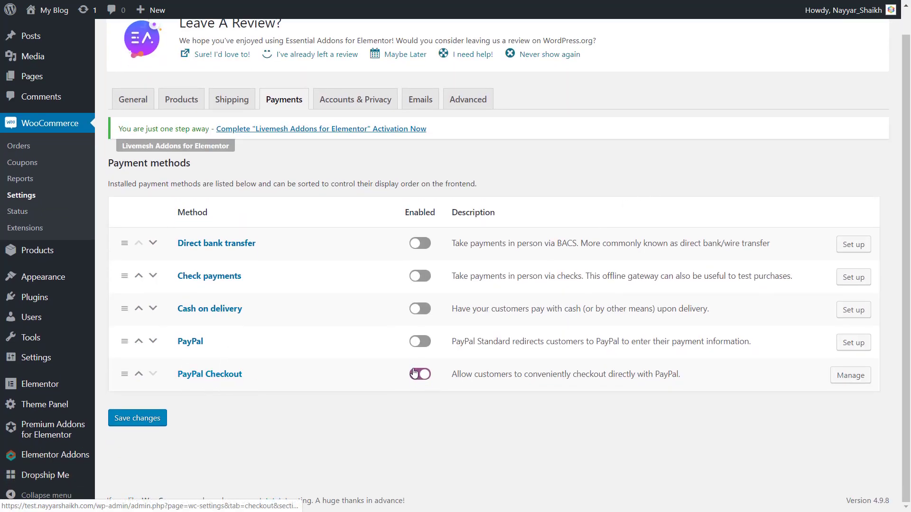
left_click(422, 344)
left_click(422, 350)
left_click_drag(225, 382, 179, 377)
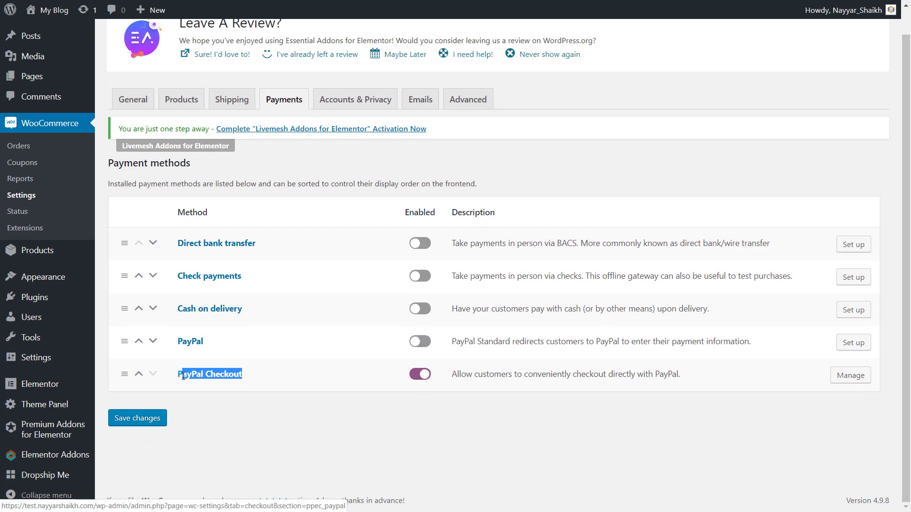
left_click(692, 375)
- Open the PayPal Checkout settings and review the Enable option, Title and Description
left_click(861, 378)
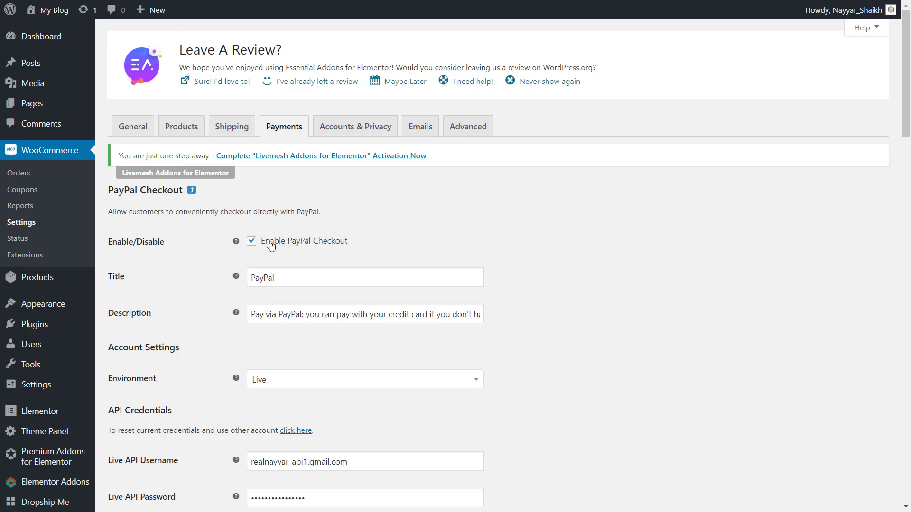
left_click_drag(365, 245, 265, 242)
left_click(651, 270)
scroll(647, 278, "down", 3)
left_click_drag(286, 195, 292, 195)
left_click_drag(389, 191, 624, 196)
left_click_drag(335, 153, 230, 156)
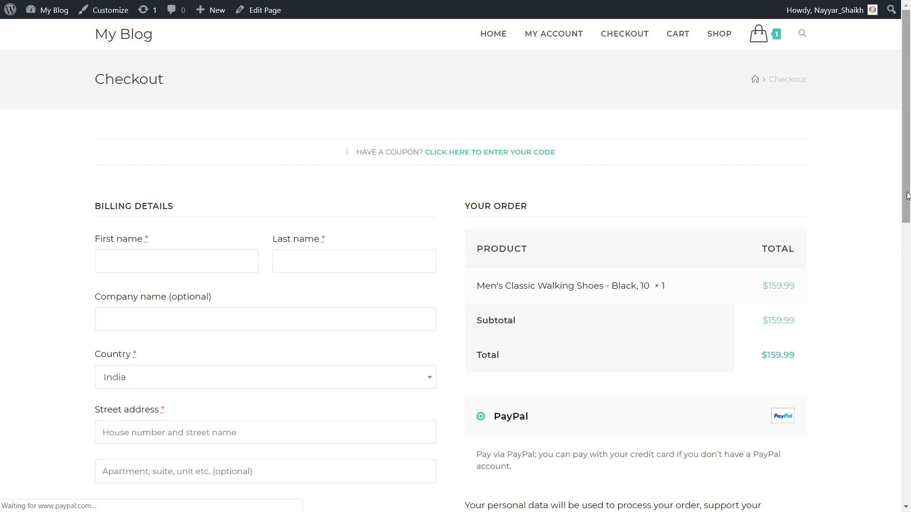
scroll(907, 195, "down", 3)
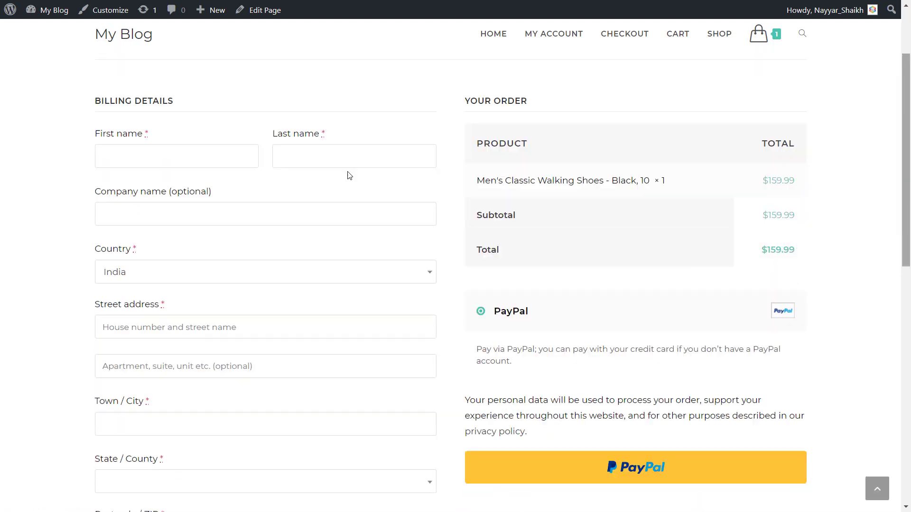
scroll(863, 214, "down", 4)
scroll(862, 215, "up", 4)
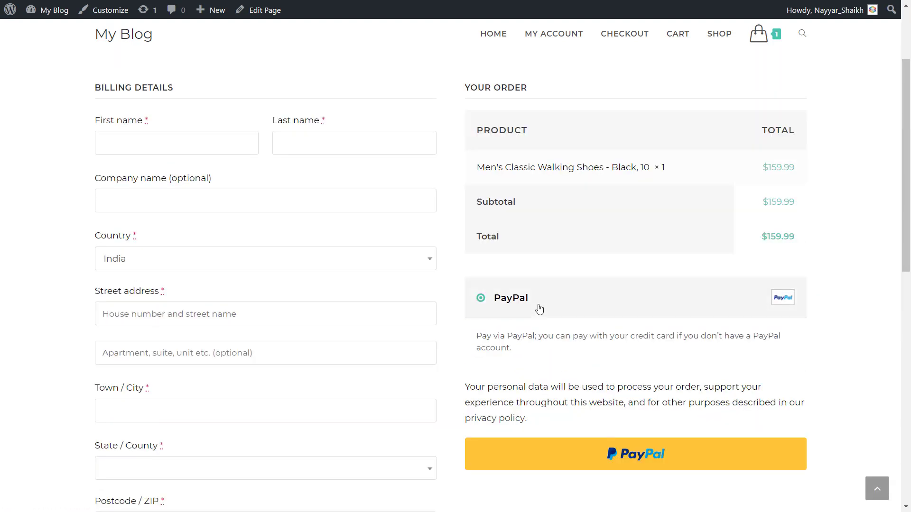
double_click(521, 305)
left_click_drag(512, 350, 481, 336)
left_click(481, 336)
double_click(520, 298)
left_click(544, 361)
double_click(523, 303)
left_click(545, 304)
left_click_drag(518, 351, 472, 340)
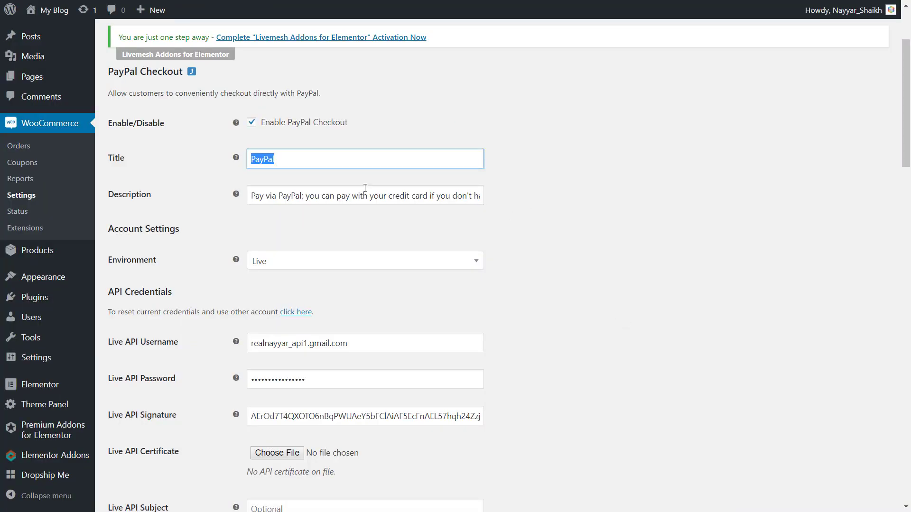
- Change the PayPal Checkout Title to 'Pay with Credit / Debit Card'
left_click(303, 157)
double_click(302, 156)
type("Cre")
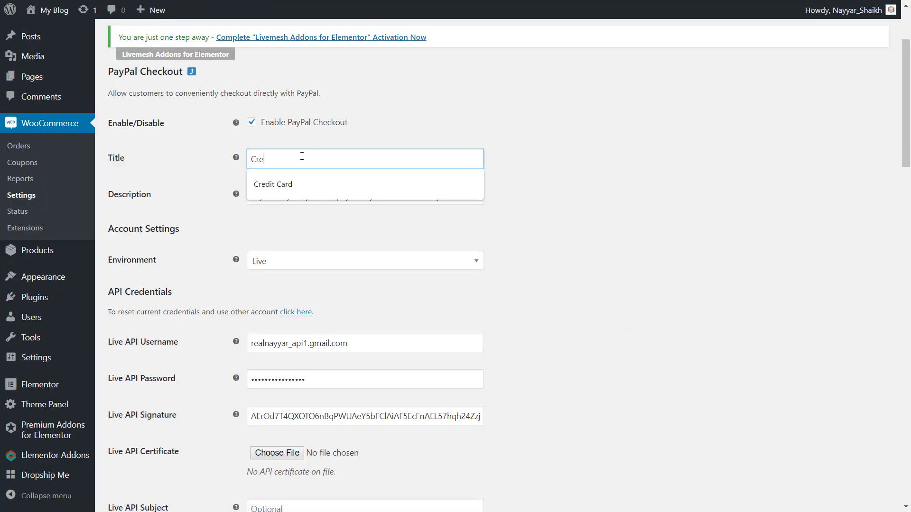
double_click(302, 156)
type("Pay with Credit / Debit Card")
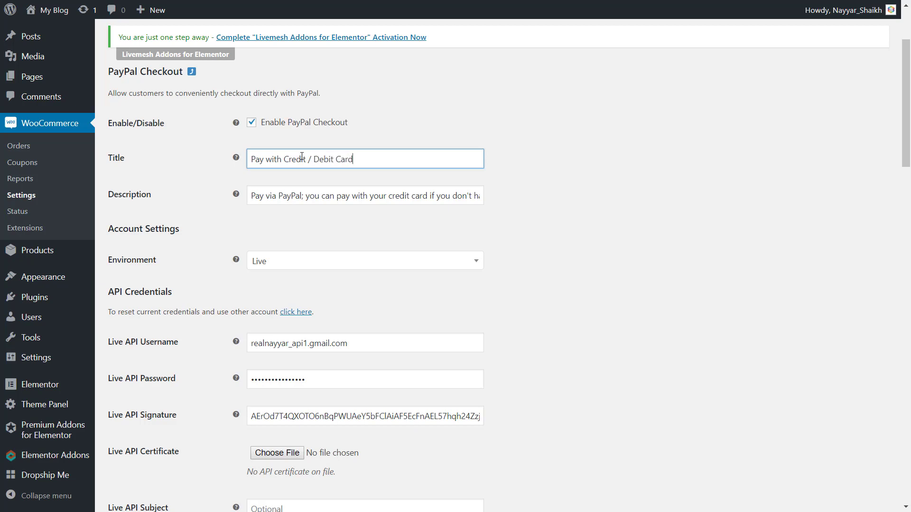
- Replace the Description's opening 'Pay via PayPal' phrase so it starts with 'Y'
left_click(305, 196)
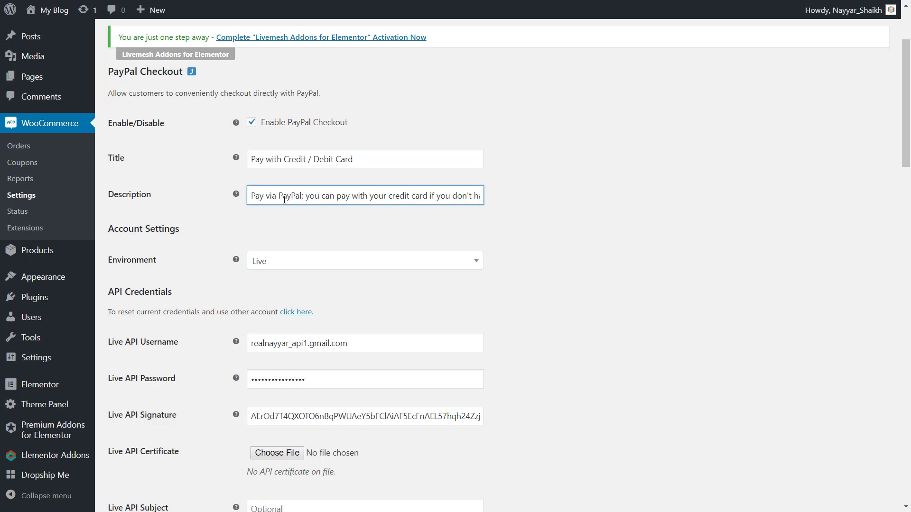
left_click_drag(303, 196, 81, 194)
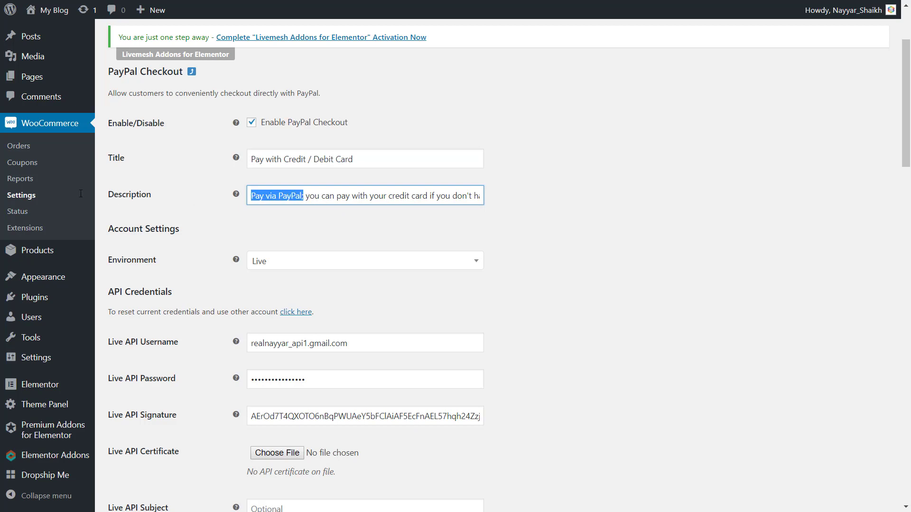
key("Delete")
key("Delete")
key("Delete")
type("Y")
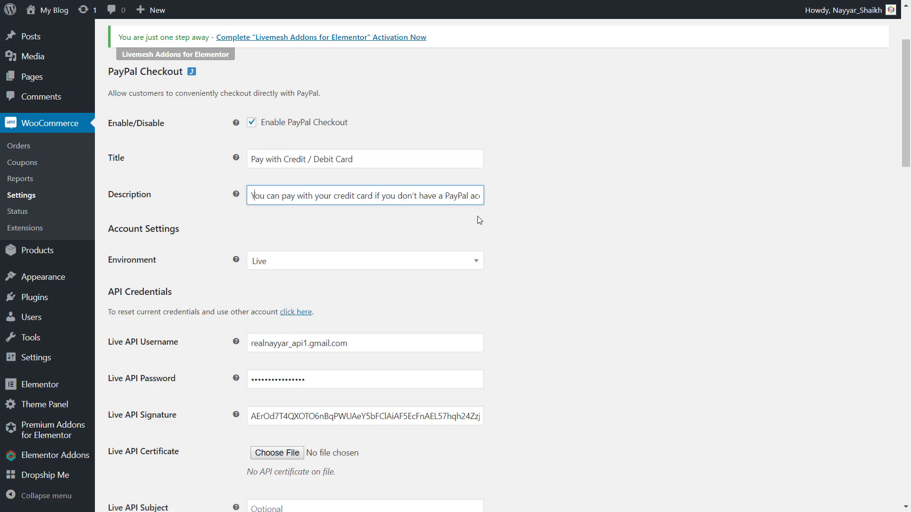
- Save the PayPal Checkout settings from the bottom of the page
scroll(587, 318, "down", 20)
scroll(294, 442, "down", 3)
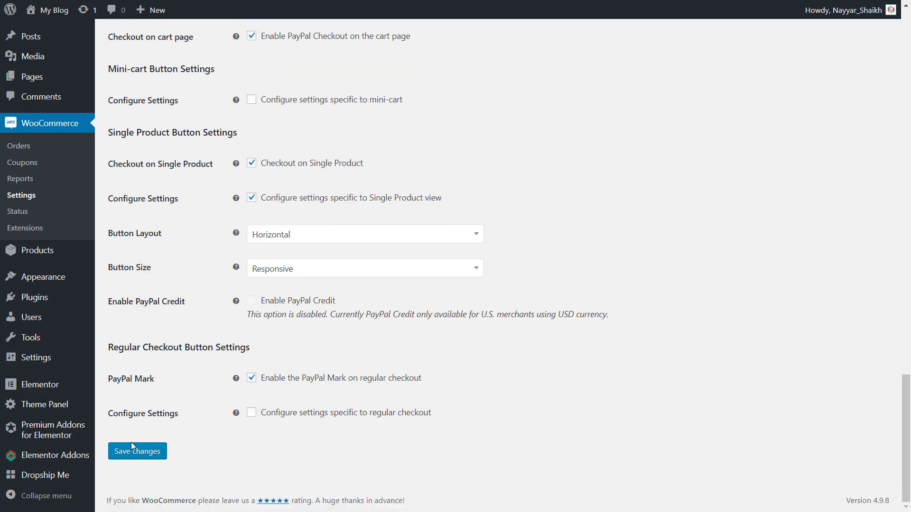
scroll(424, 322, "up", 15)
scroll(423, 321, "up", 10)
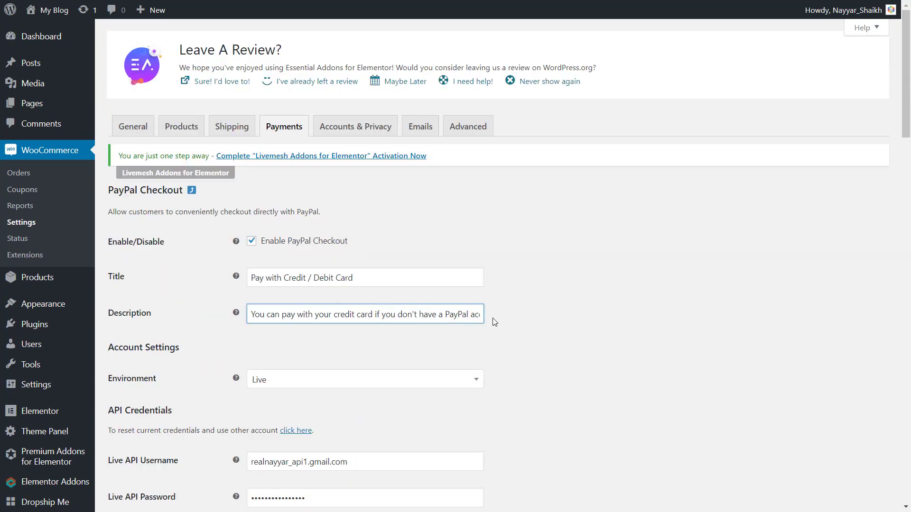
scroll(492, 320, "down", 15)
scroll(488, 331, "down", 3)
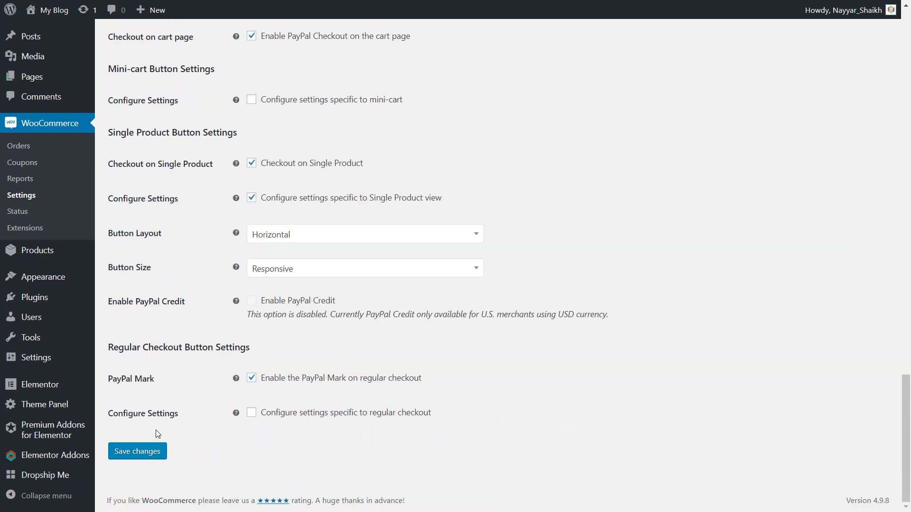
left_click(145, 451)
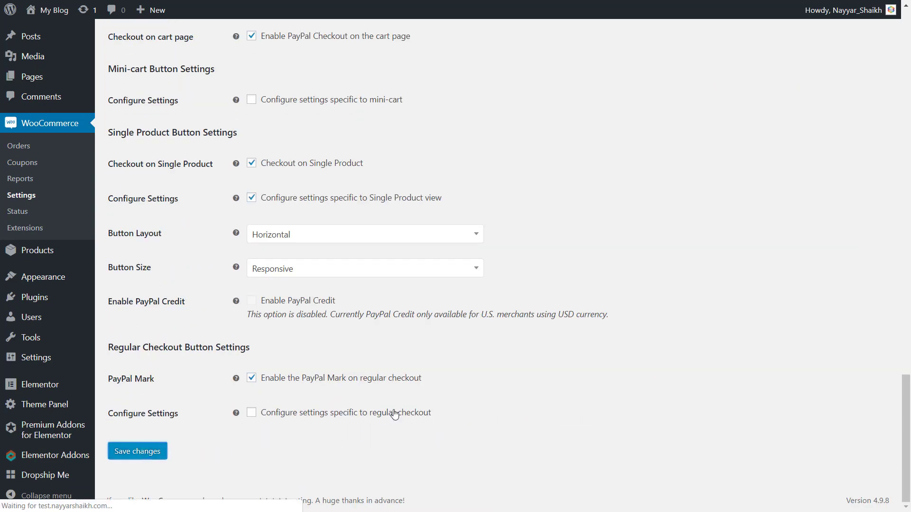
- Check the storefront's Pay with Credit / Debit Card option, then dismiss the save-password prompt
key("ctrl+Tab")
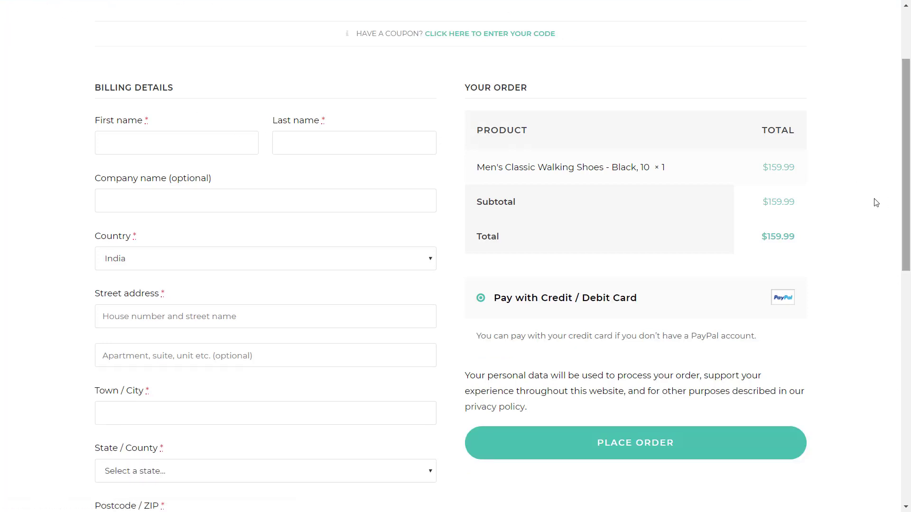
left_click_drag(494, 303, 636, 300)
left_click(649, 302)
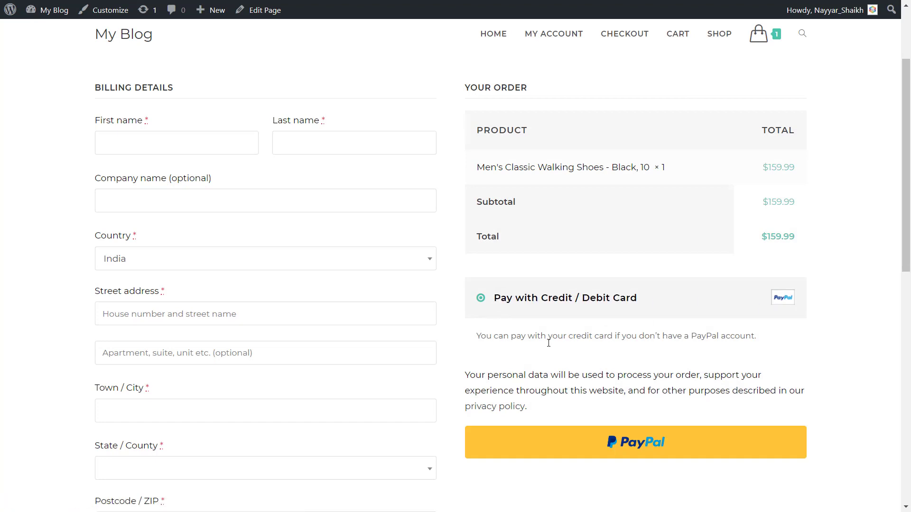
left_click_drag(476, 335, 669, 336)
left_click(613, 338)
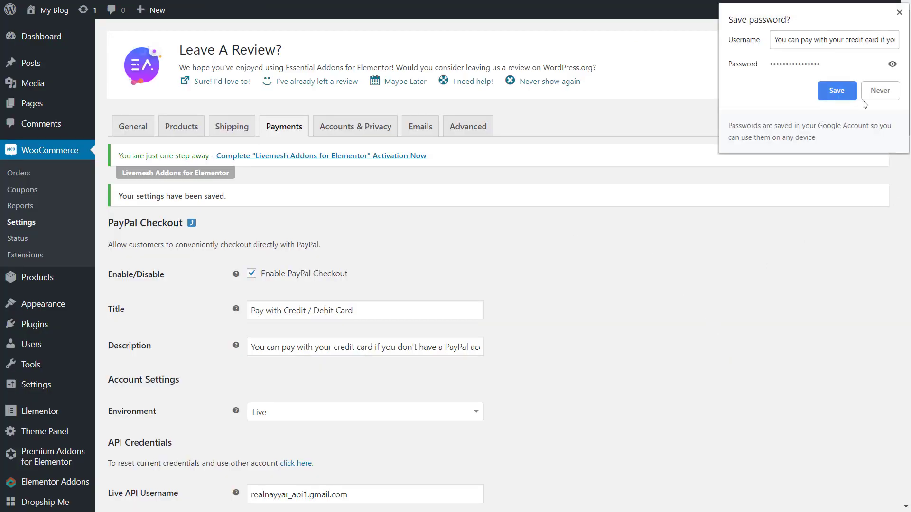
left_click(889, 92)
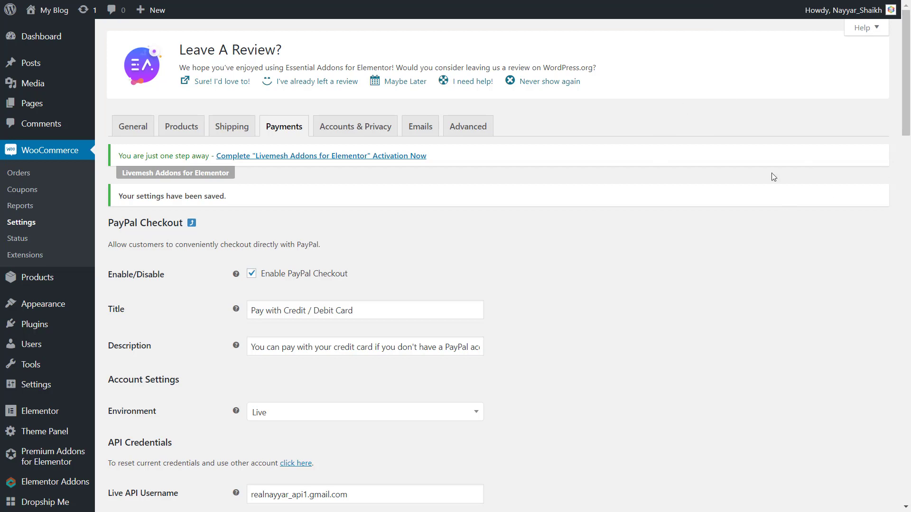
scroll(803, 285, "down", 7)
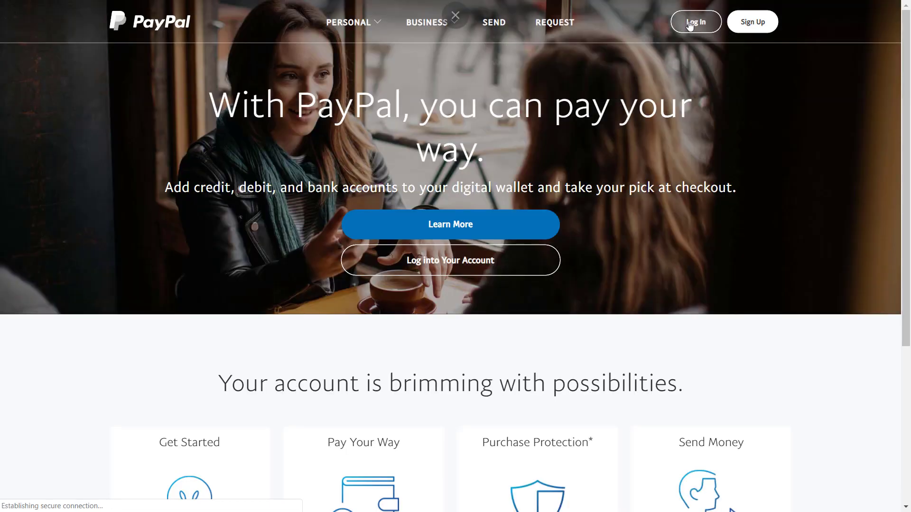
- Sign in to PayPal and open Seller preferences at the API access entry
left_click(693, 24)
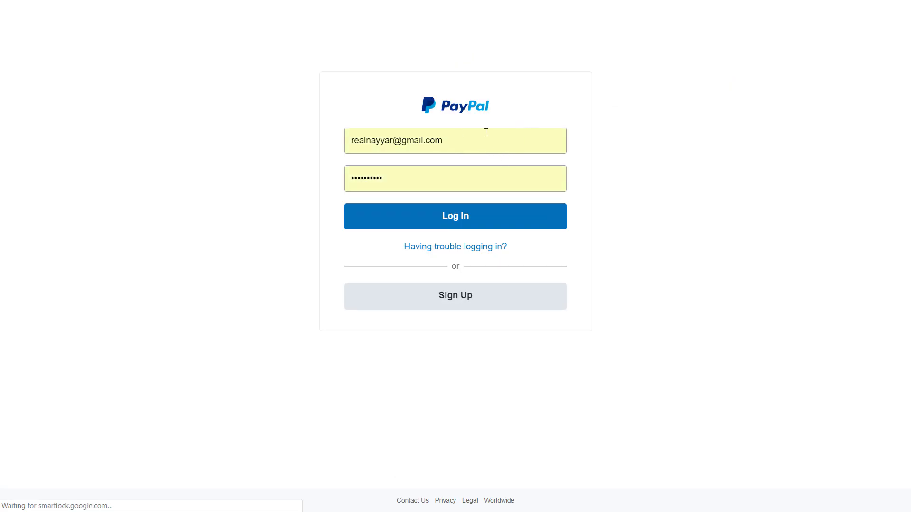
left_click(464, 225)
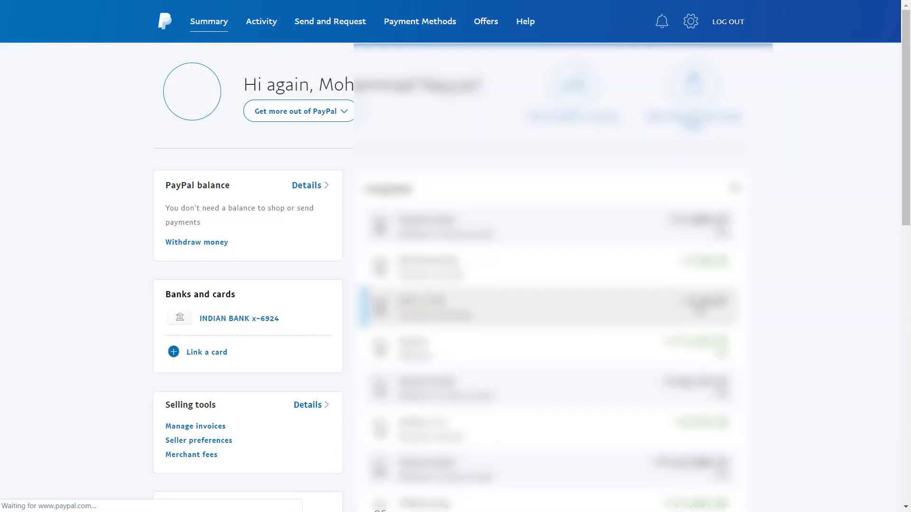
left_click(216, 439)
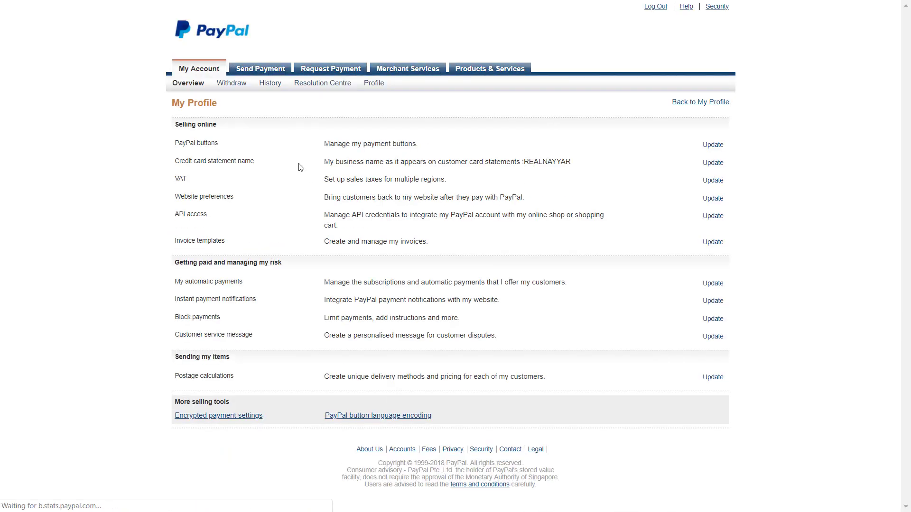
left_click_drag(172, 195, 214, 217)
left_click(172, 214)
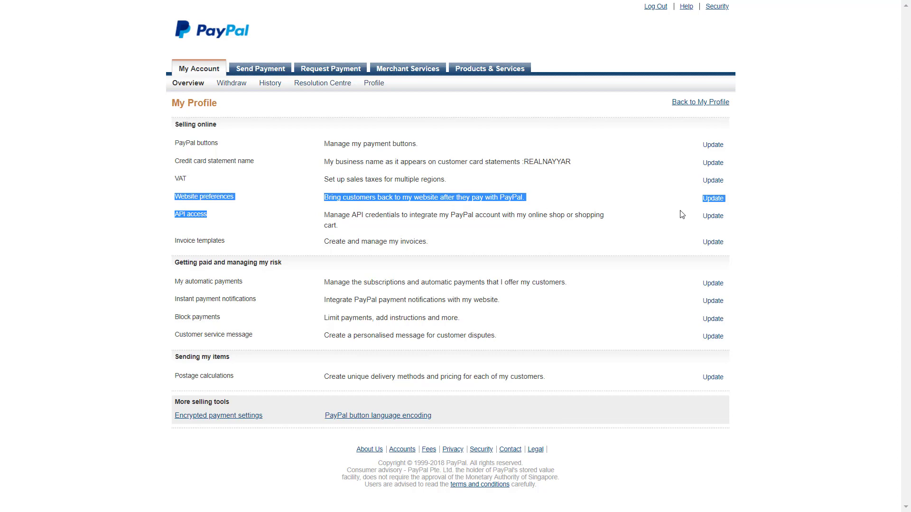
left_click(783, 224)
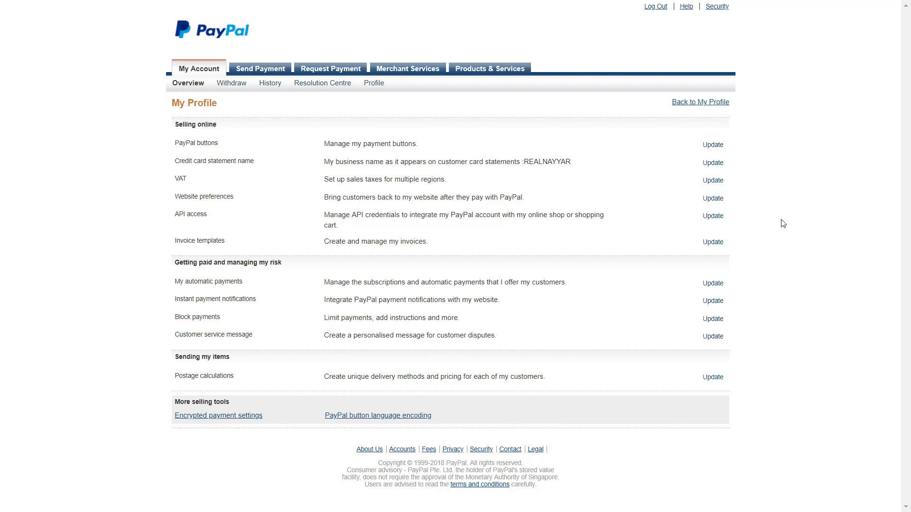
- Open API access and manage the NVP/SOAP classic API credentials
left_click(714, 219)
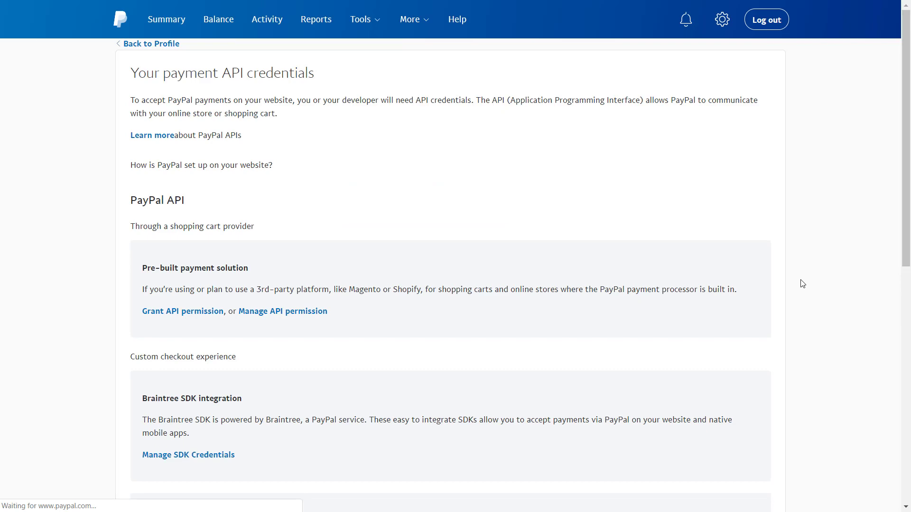
scroll(803, 278, "down", 10)
scroll(364, 230, "up", 5)
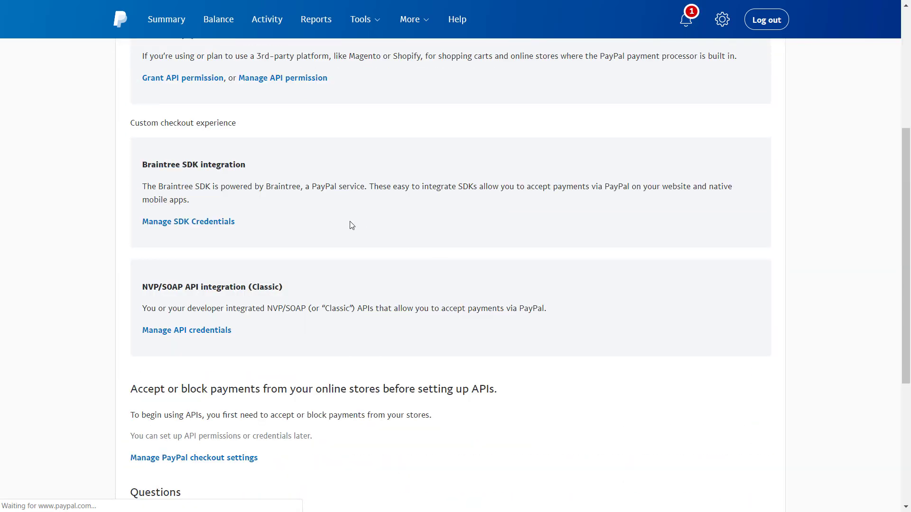
left_click_drag(176, 285, 352, 289)
left_click(351, 289)
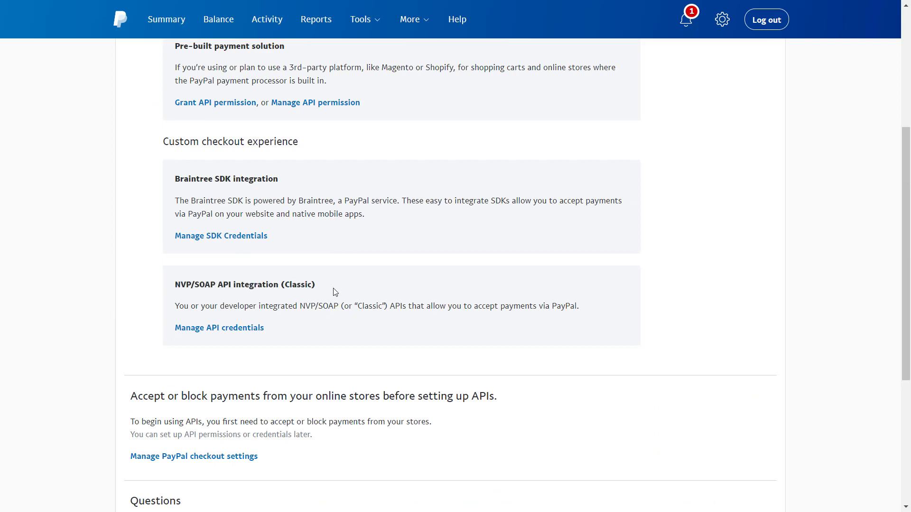
double_click(290, 283)
left_click(290, 283)
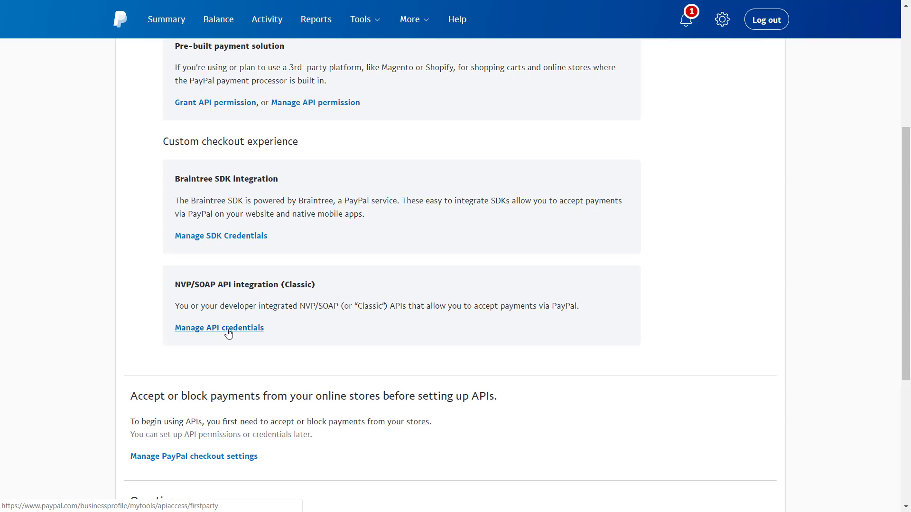
left_click(241, 331)
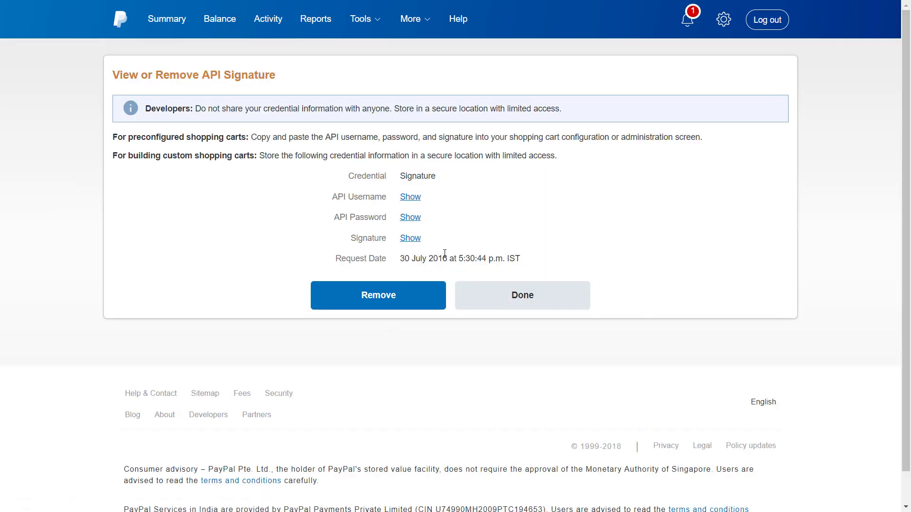
- Reveal the API Username on the API Signature page and select it for copying
left_click(411, 197)
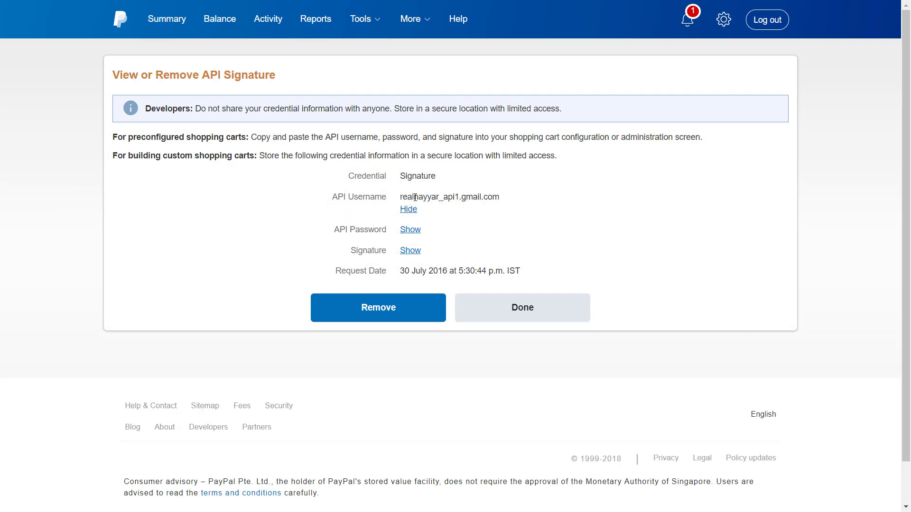
left_click_drag(336, 197, 521, 200)
left_click(399, 200)
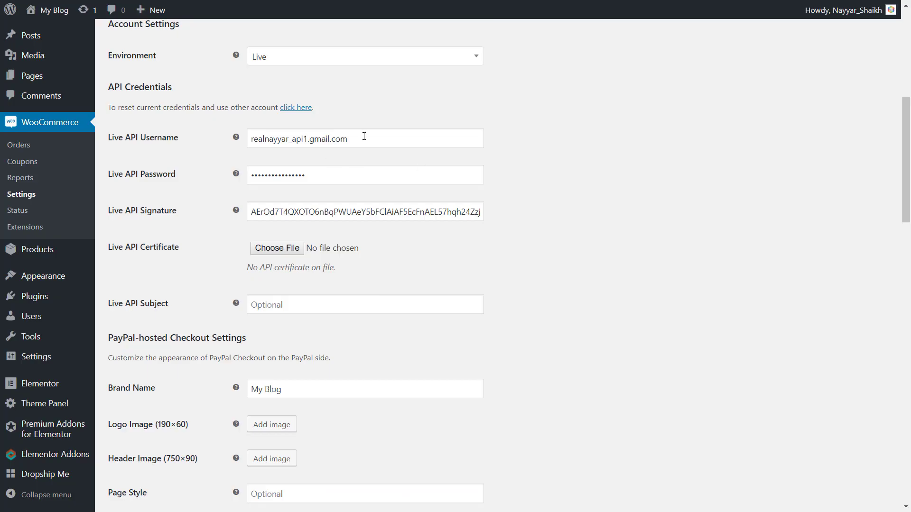
left_click_drag(364, 136, 242, 138)
left_click(577, 134)
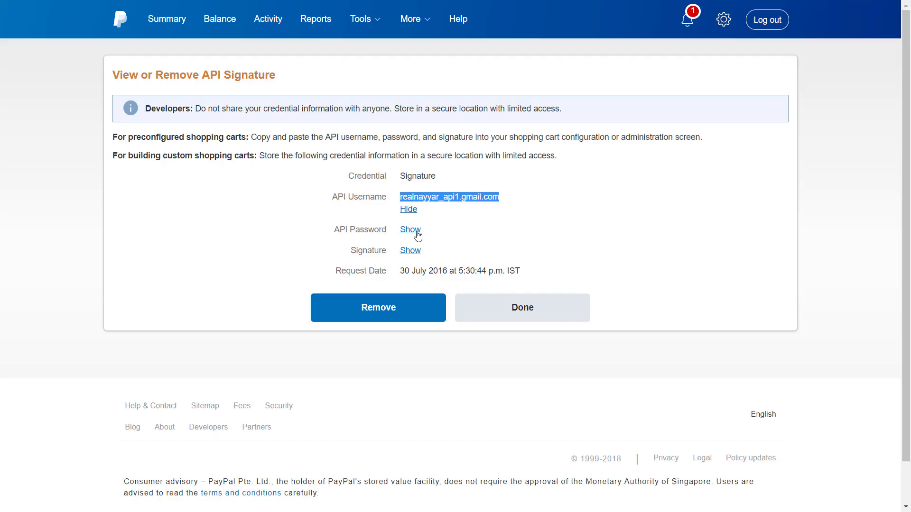
left_click(412, 232)
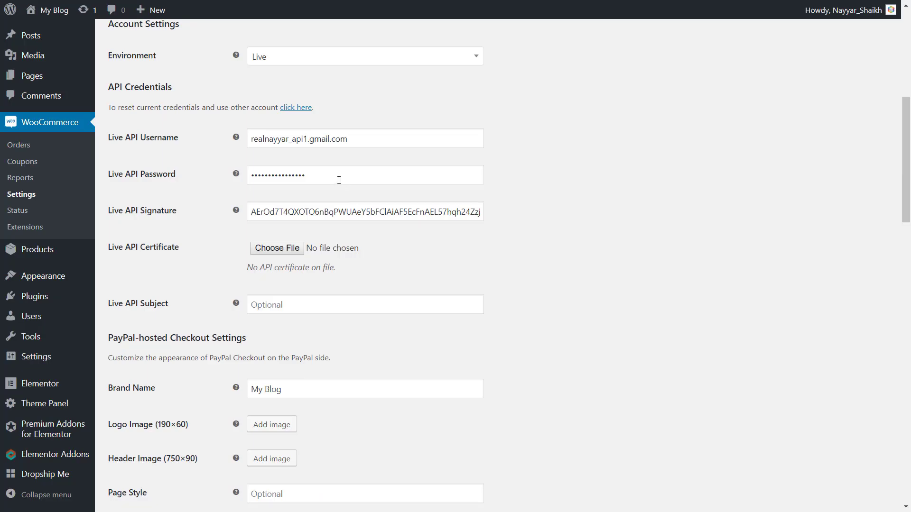
double_click(339, 180)
- Review the Live API Signature field in the PayPal Checkout settings
left_click(694, 220)
left_click_drag(109, 215, 189, 216)
left_click(185, 221)
left_click(459, 224)
scroll(633, 276, "up", 6)
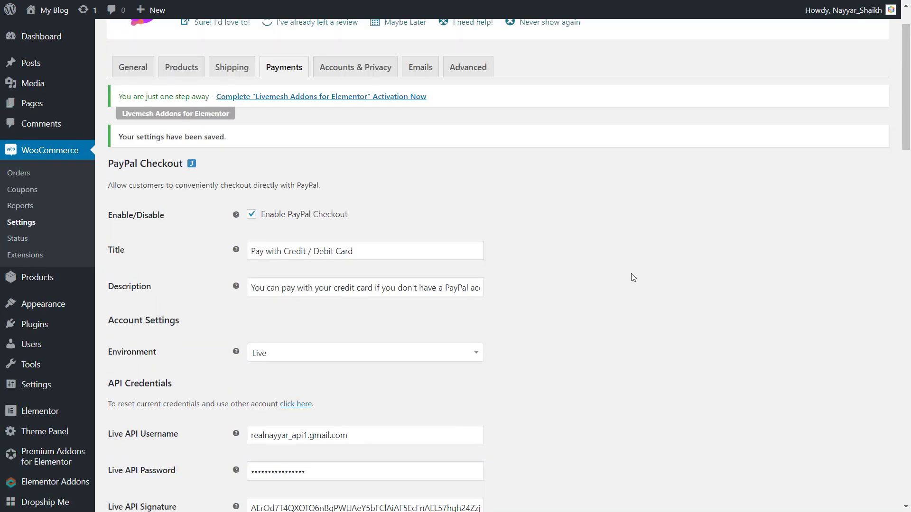
scroll(633, 277, "down", 14)
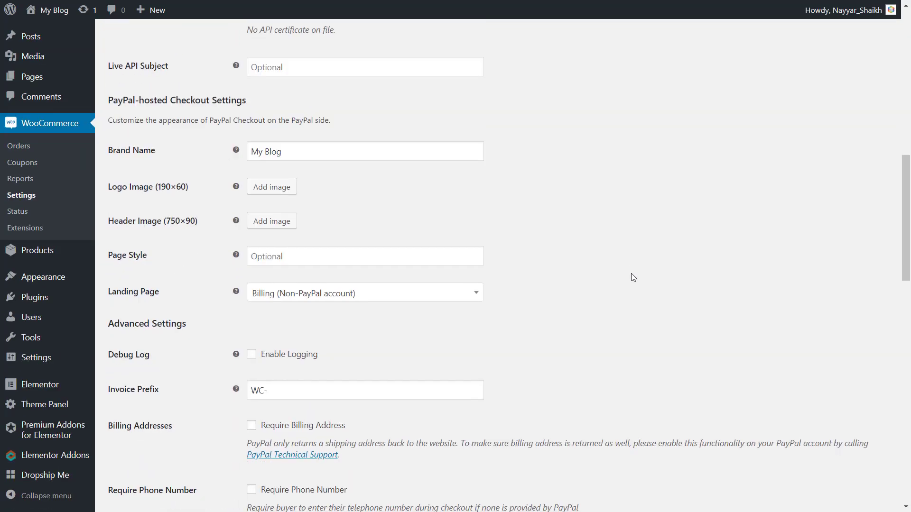
- Set Landing Page to Billing (Non-PayPal account) after briefly trying Login (PayPal account login)
left_click_drag(107, 174, 157, 179)
left_click(327, 177)
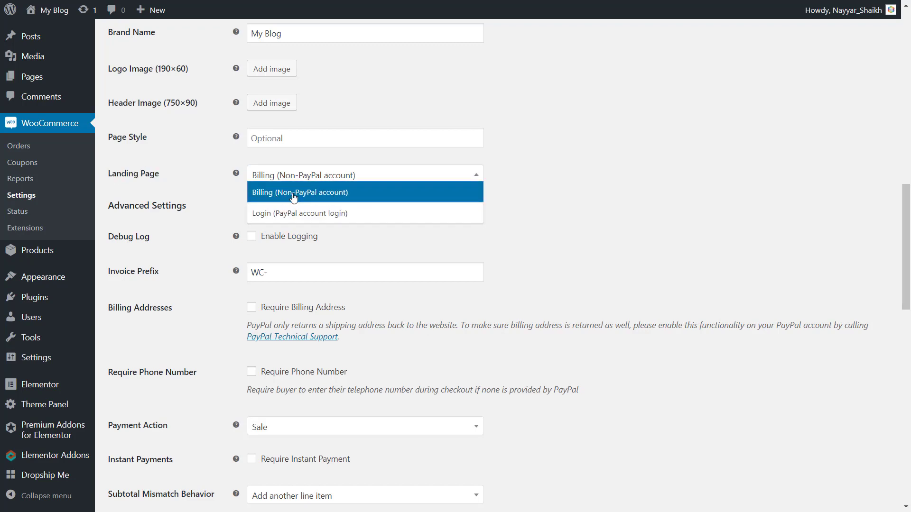
left_click(333, 196)
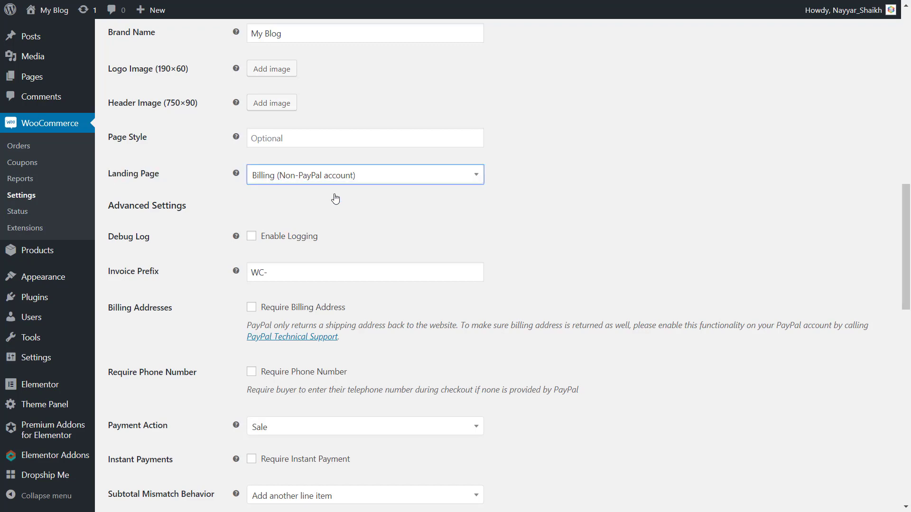
left_click(311, 185)
left_click(304, 210)
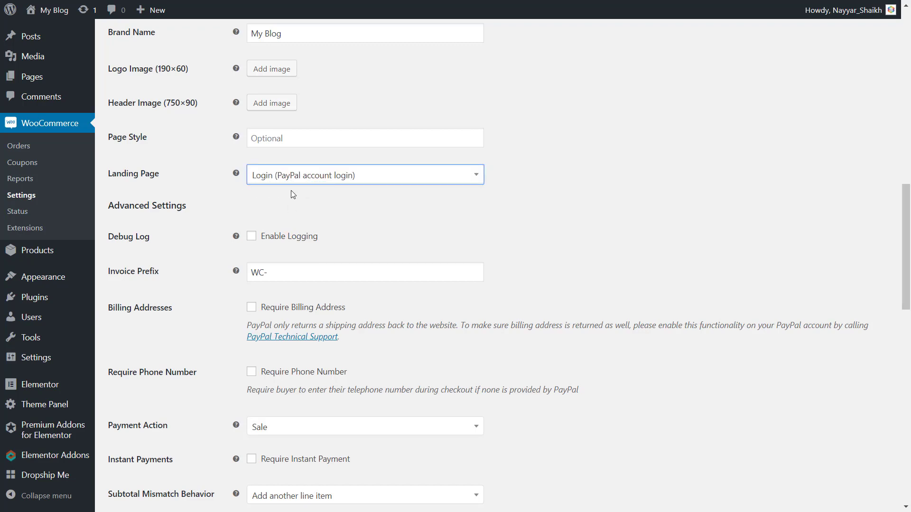
left_click(332, 179)
left_click(325, 195)
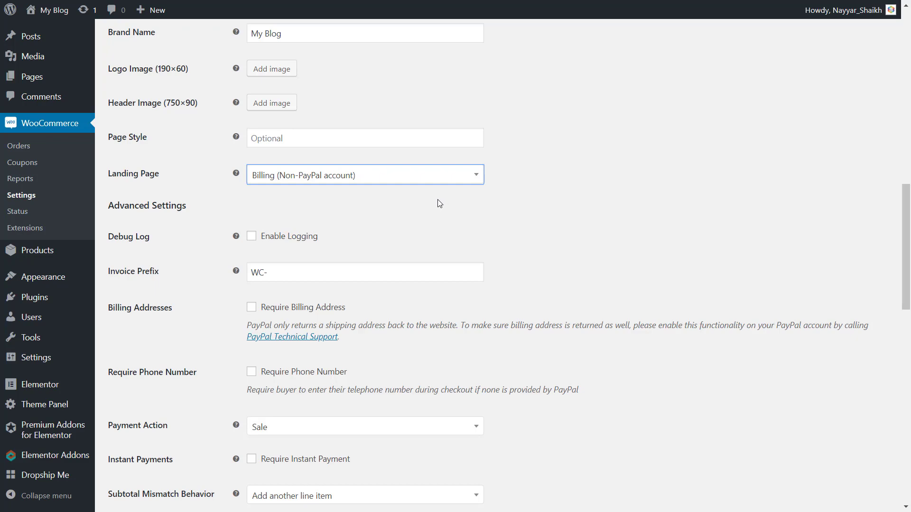
scroll(602, 240, "down", 3)
scroll(600, 240, "down", 5)
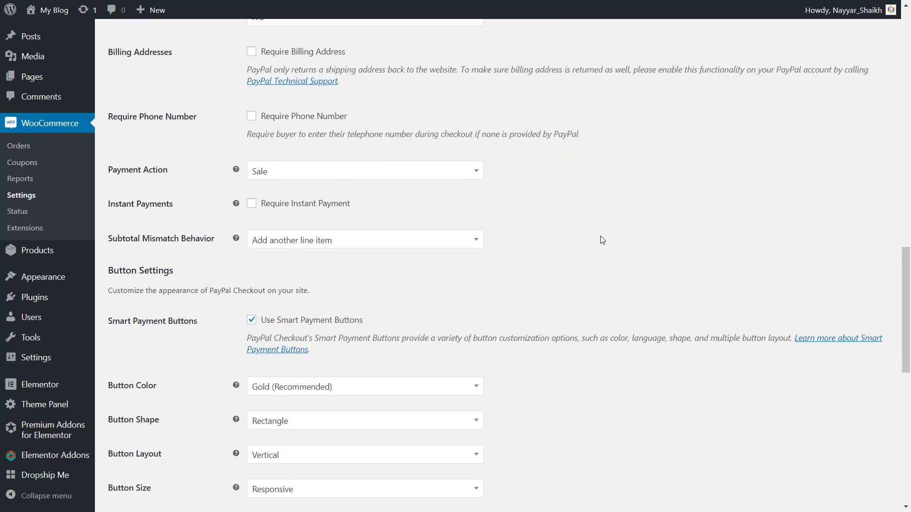
- Toggle Use Smart Payment Buttons off and back on, leaving it enabled
left_click_drag(108, 165, 192, 167)
left_click(290, 161)
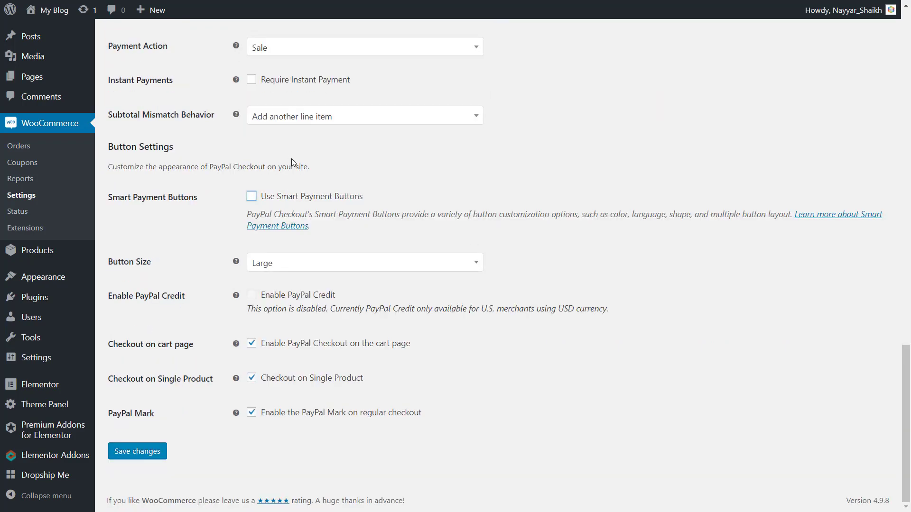
left_click(284, 198)
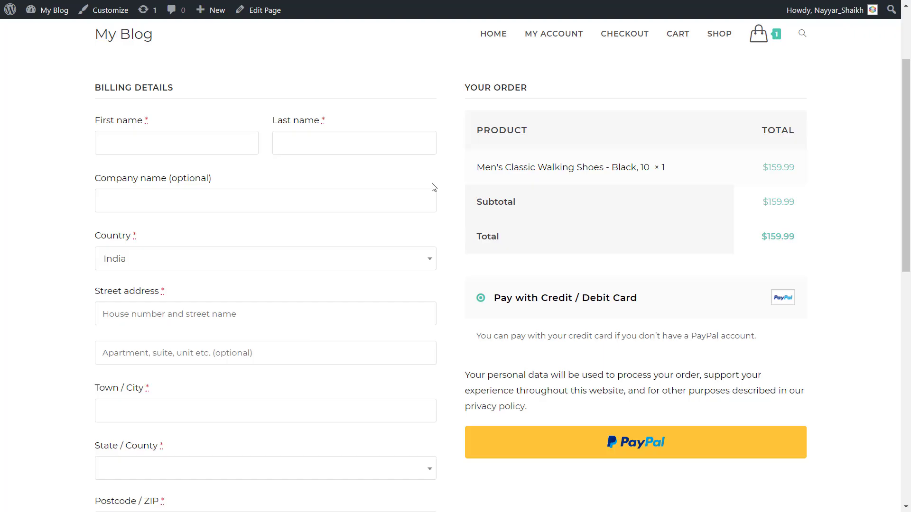
- Try the checkout PayPal button, then open the cart and the Men's Classic Walking Shoes page
left_click(655, 451)
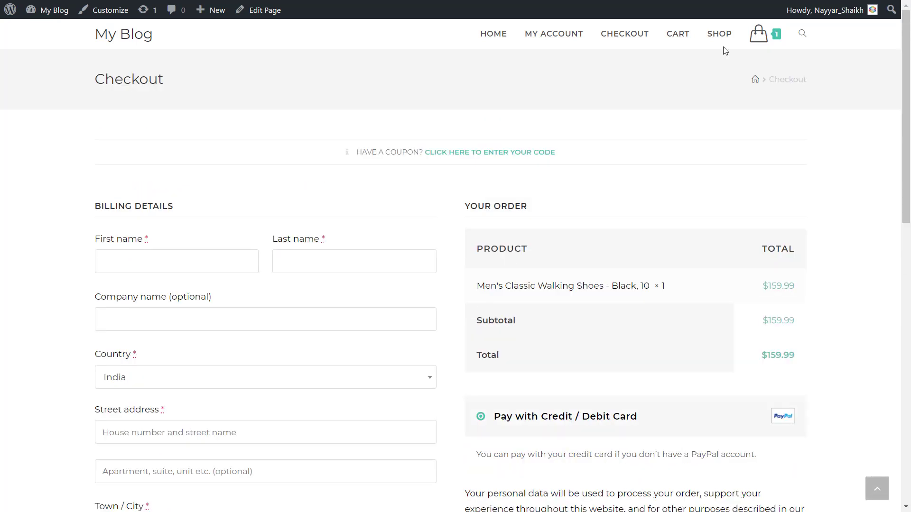
left_click(762, 35)
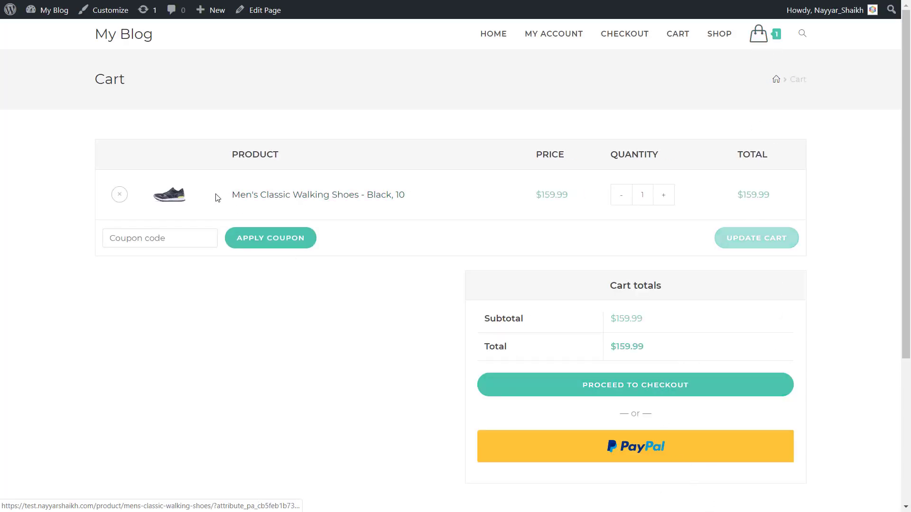
left_click(243, 196)
scroll(674, 408, "down", 5)
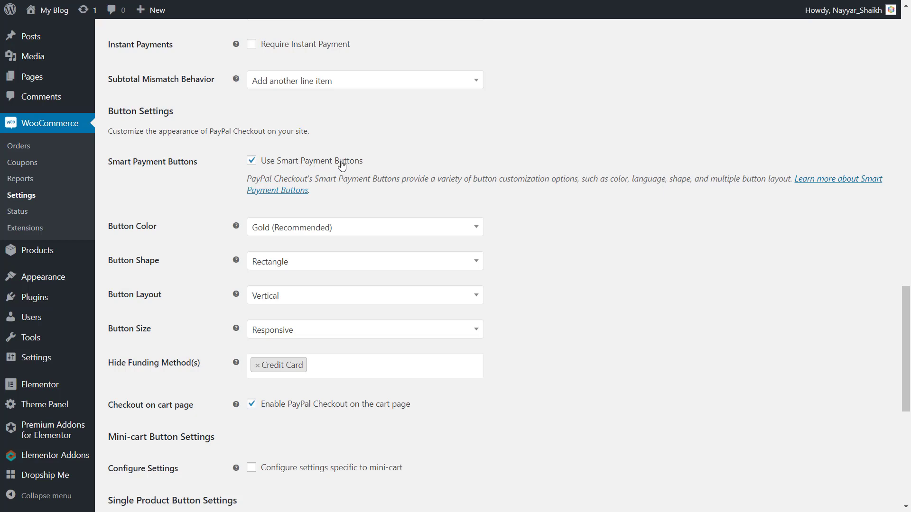
- Keep Gold (Recommended) as button colour and Responsive as button size
scroll(234, 194, "down", 1)
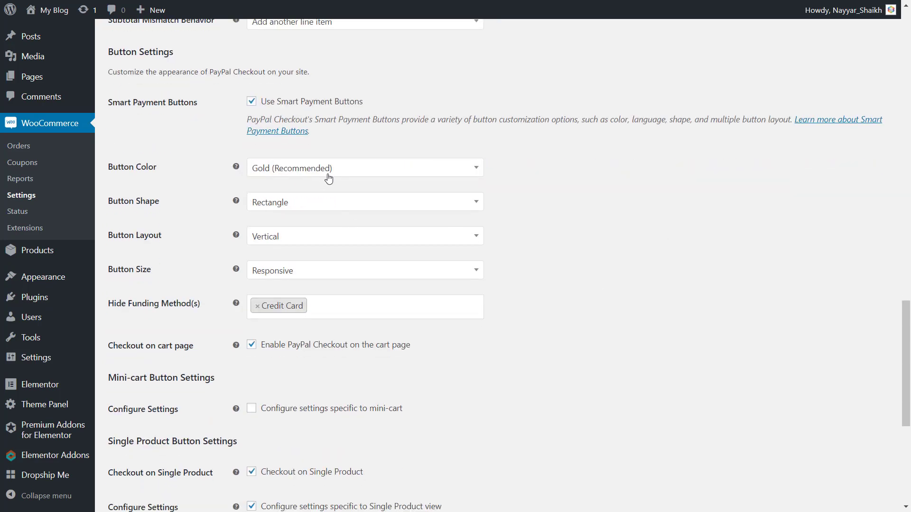
left_click(343, 169)
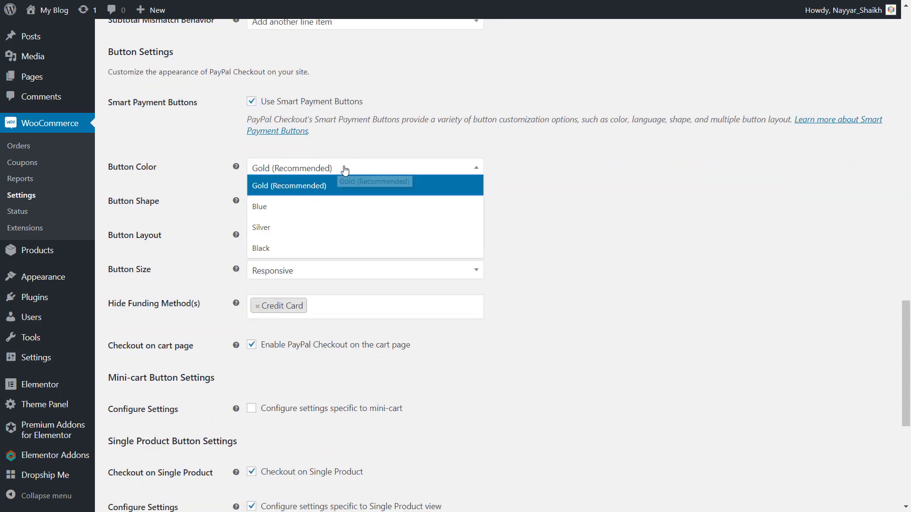
left_click(636, 203)
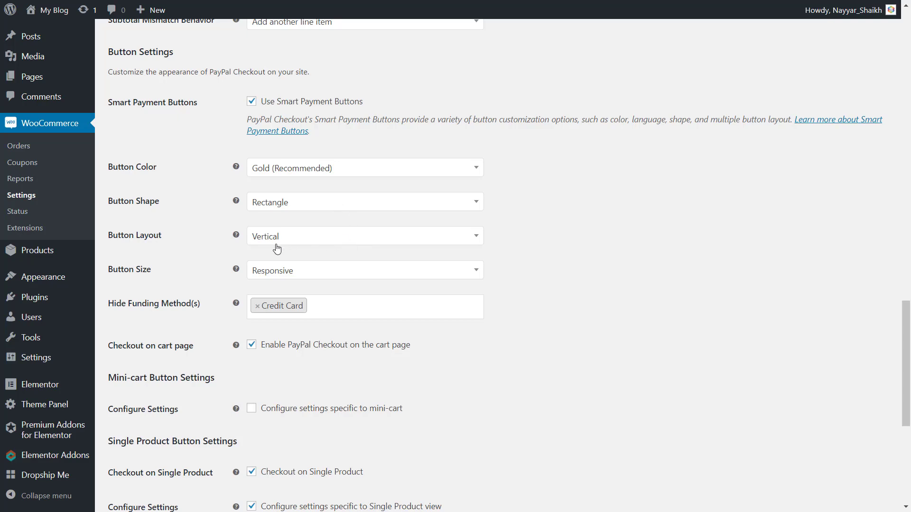
scroll(750, 252, "down", 1)
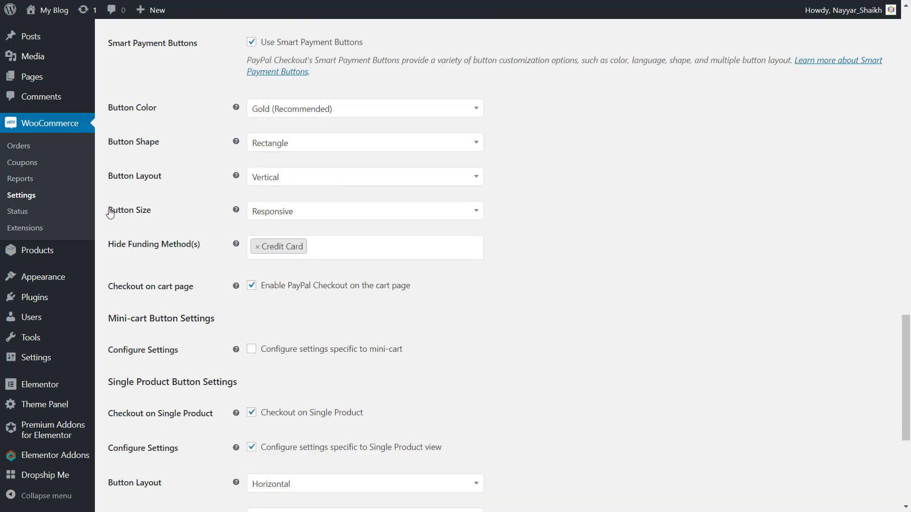
left_click_drag(110, 213, 153, 214)
left_click(755, 209)
left_click(436, 209)
left_click(502, 215)
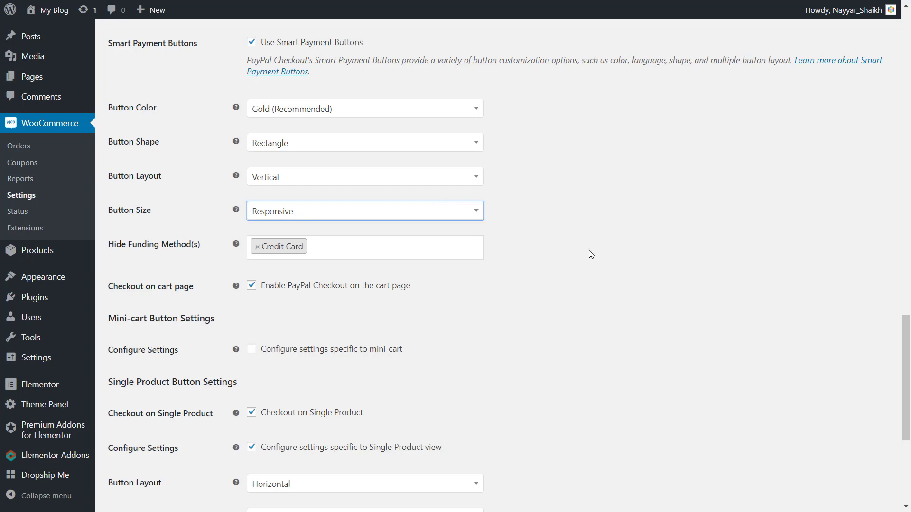
- Save the PayPal Checkout settings from the bottom of the page
scroll(592, 255, "down", 2)
scroll(616, 249, "down", 1)
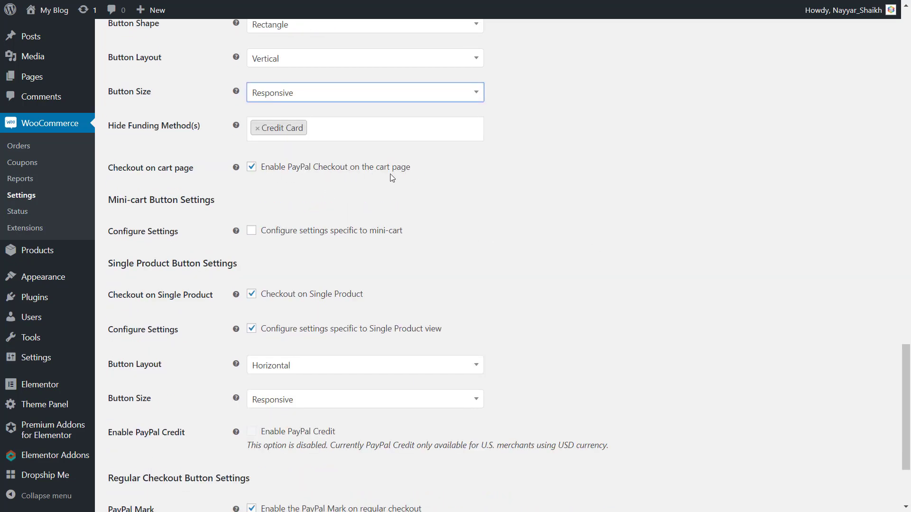
scroll(596, 205, "down", 1)
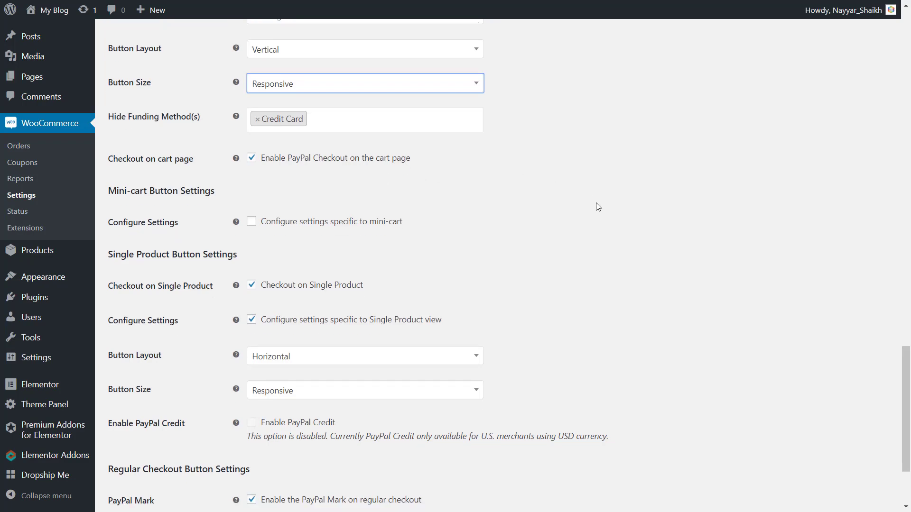
scroll(598, 207, "down", 3)
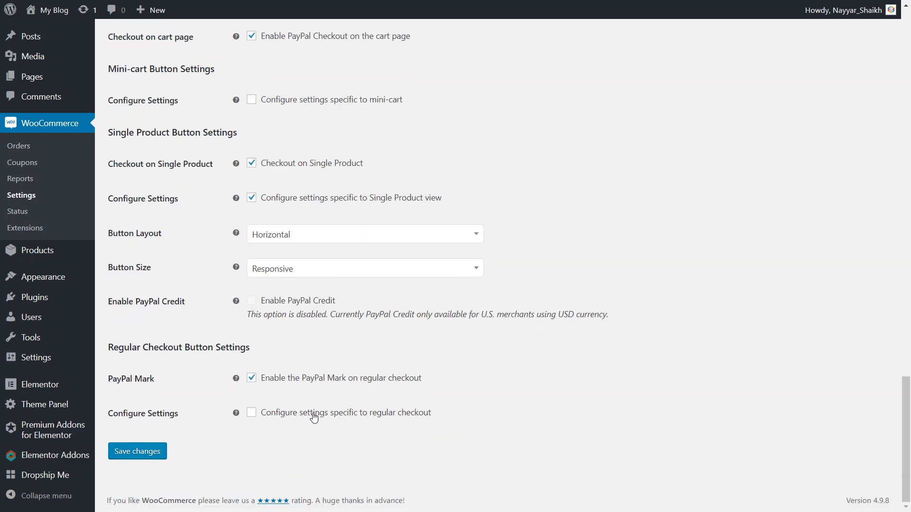
left_click(136, 452)
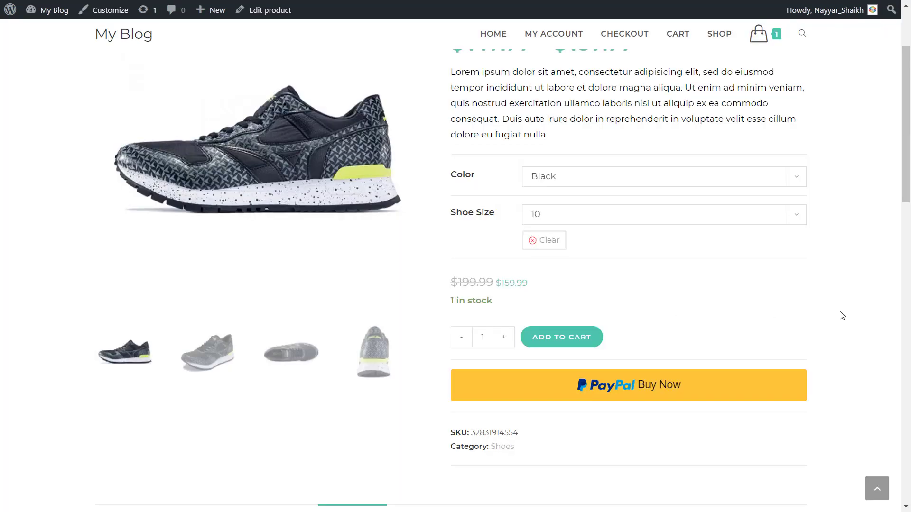
- Reload the Men's Classic Walking Shoes page and launch its PayPal Buy Now checkout for $159.99
scroll(841, 315, "up", 3)
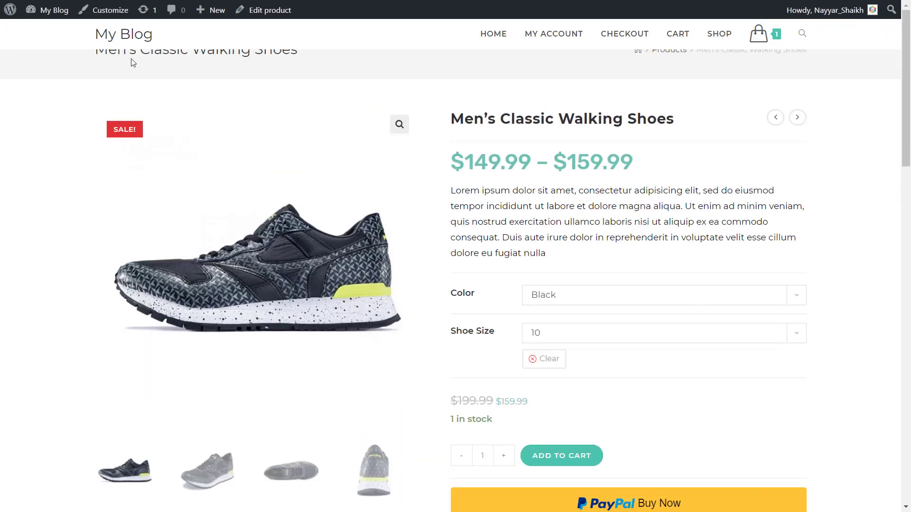
key("F5")
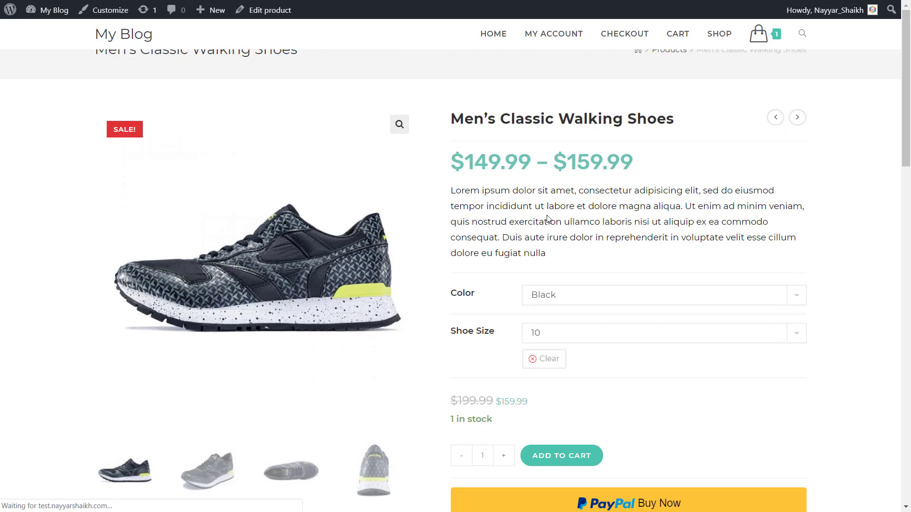
scroll(702, 217, "down", 3)
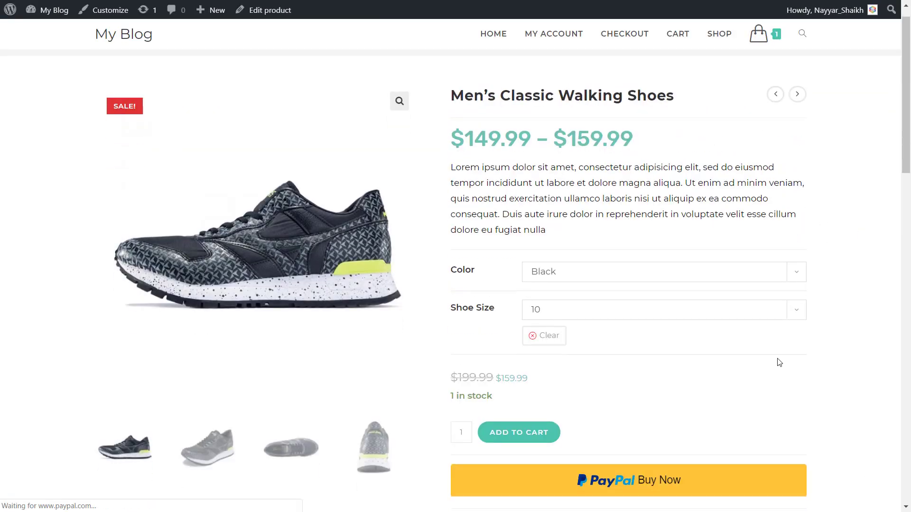
scroll(674, 395, "up", 1)
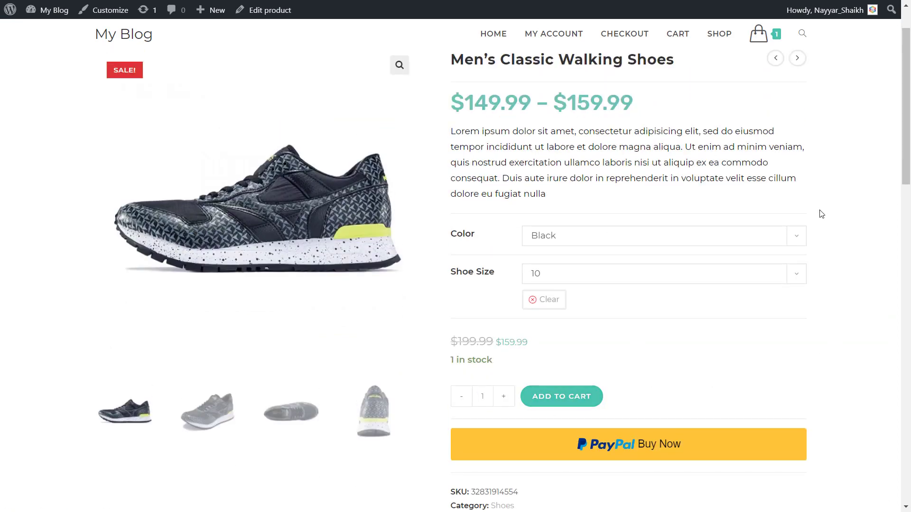
left_click(669, 443)
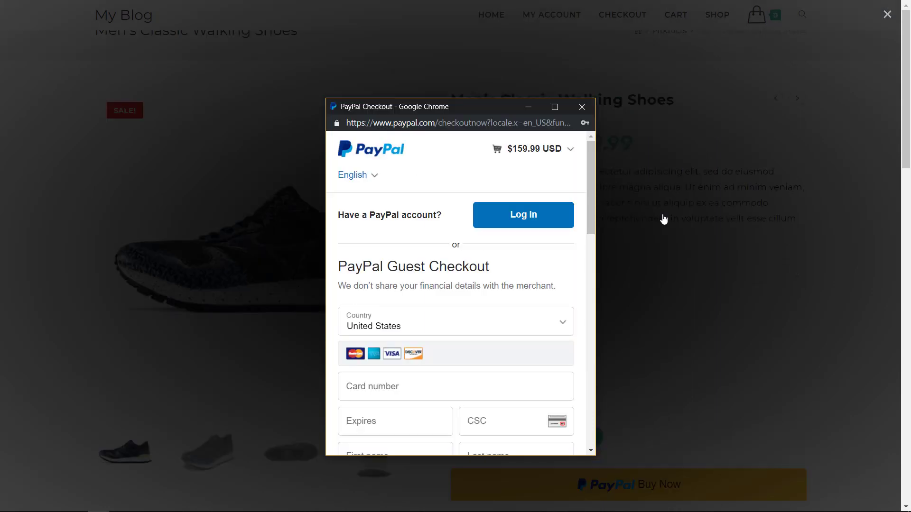
scroll(567, 252, "down", 3)
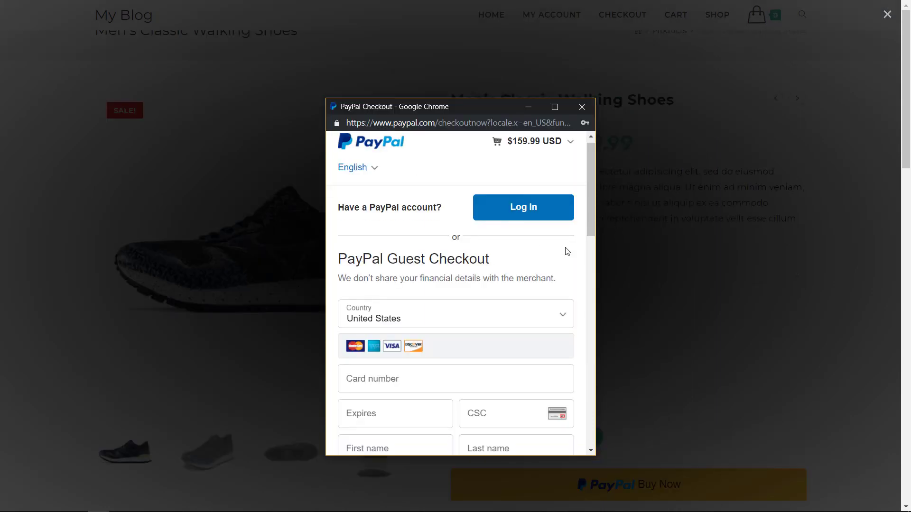
scroll(517, 268, "down", 5)
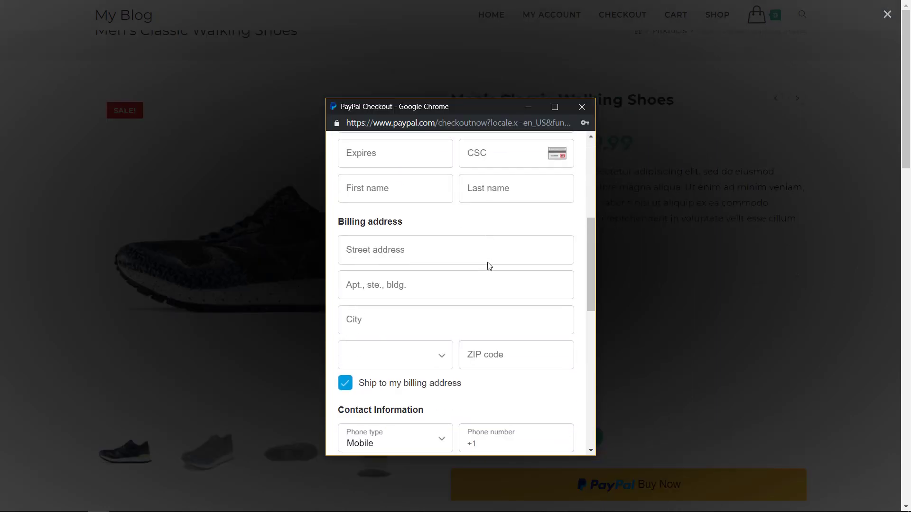
scroll(418, 336, "down", 2)
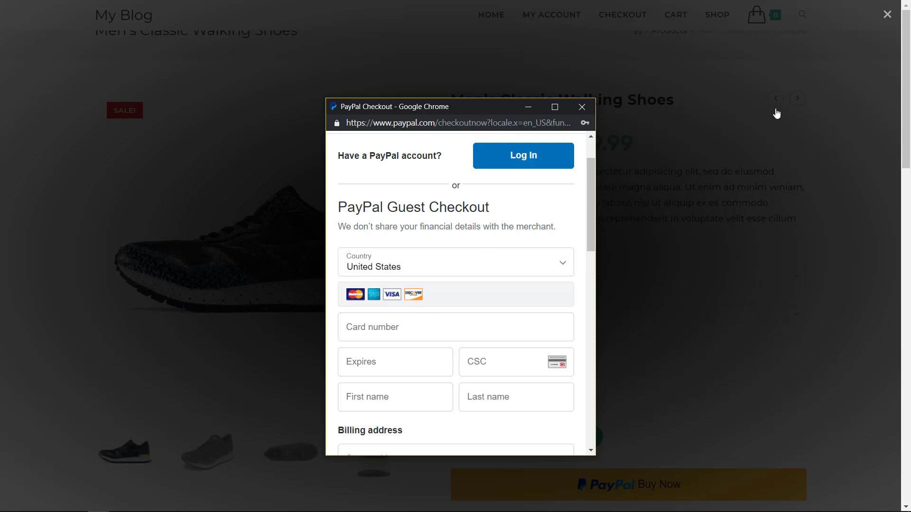
left_click(582, 107)
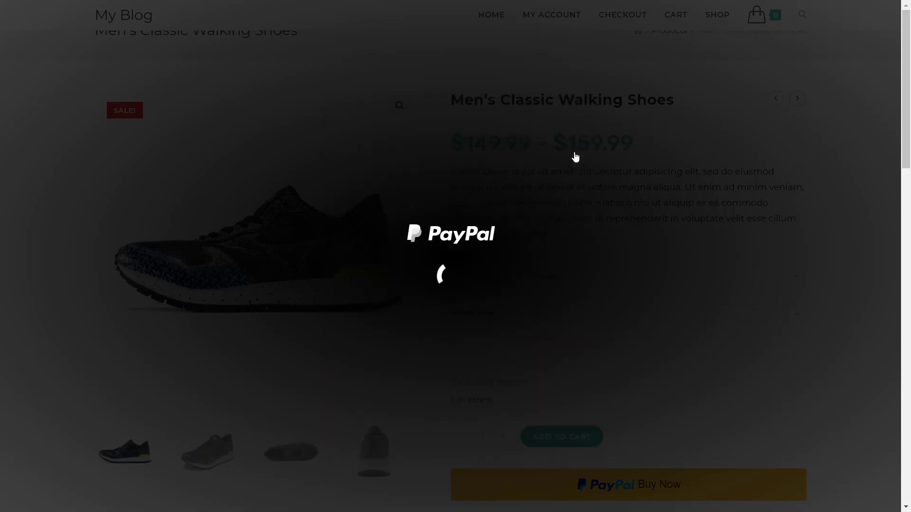